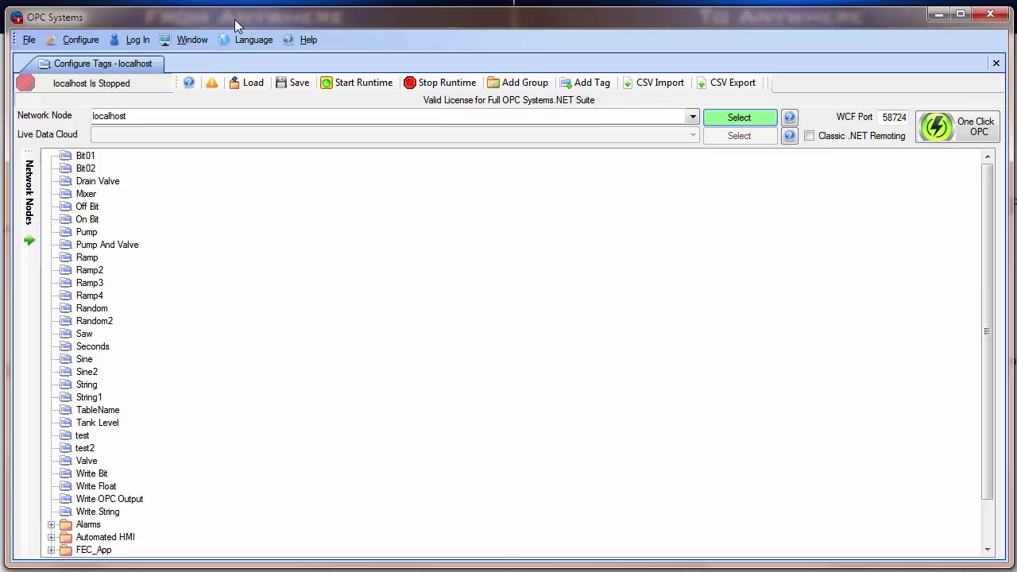
- Create a new tag group named OPCData
left_click(530, 89)
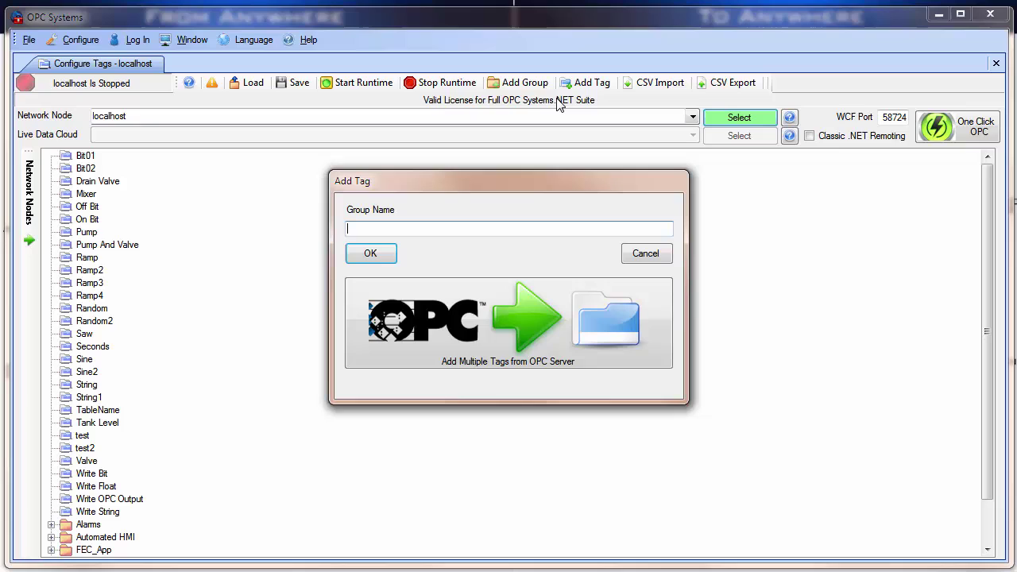
type("OPCData")
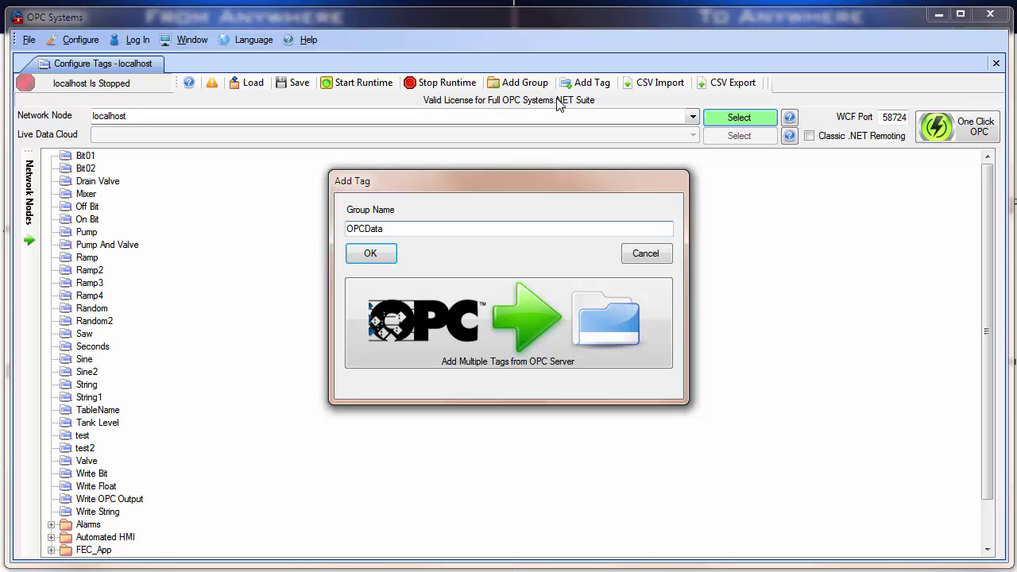
key("Return")
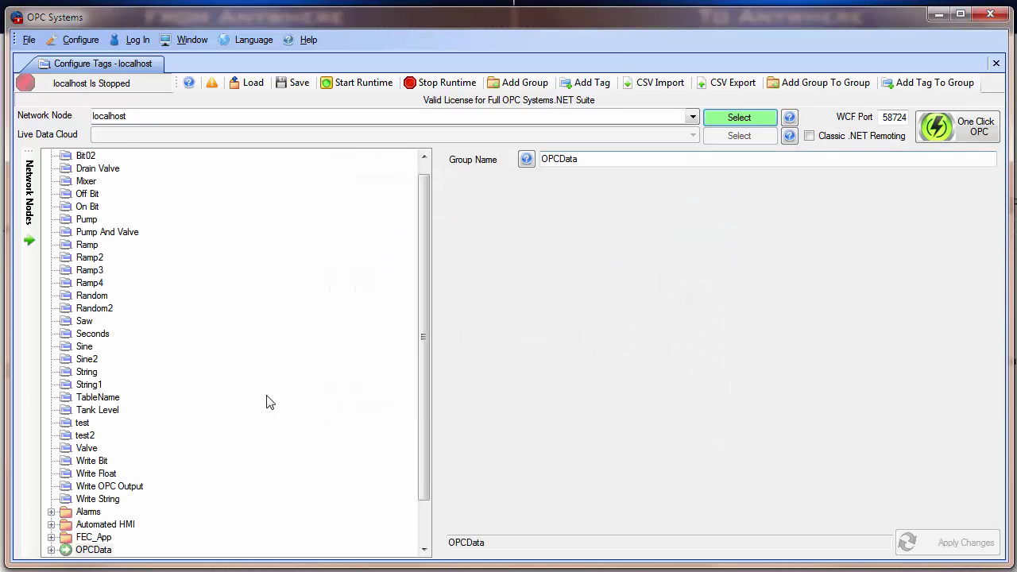
- Add all Channel10K tags from Local Kepware.KEPServerEX.V5 to OPCData (10007 tags)
left_click(952, 135)
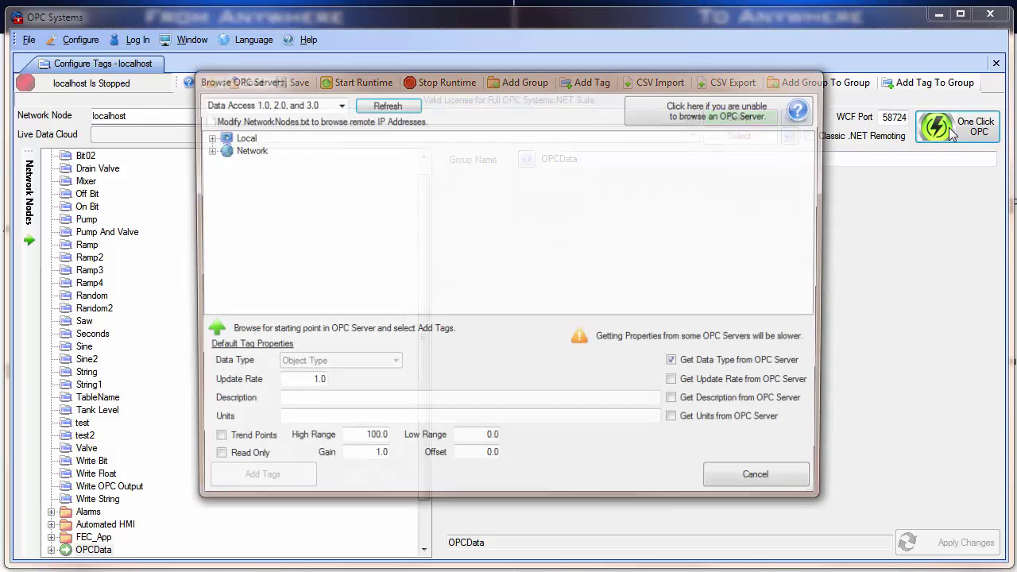
left_click(213, 140)
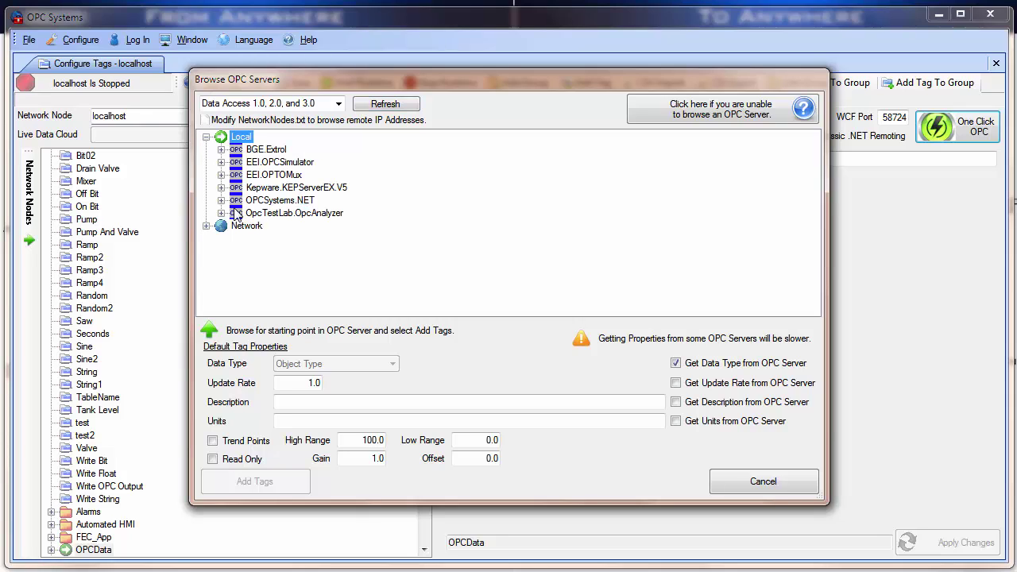
left_click(222, 188)
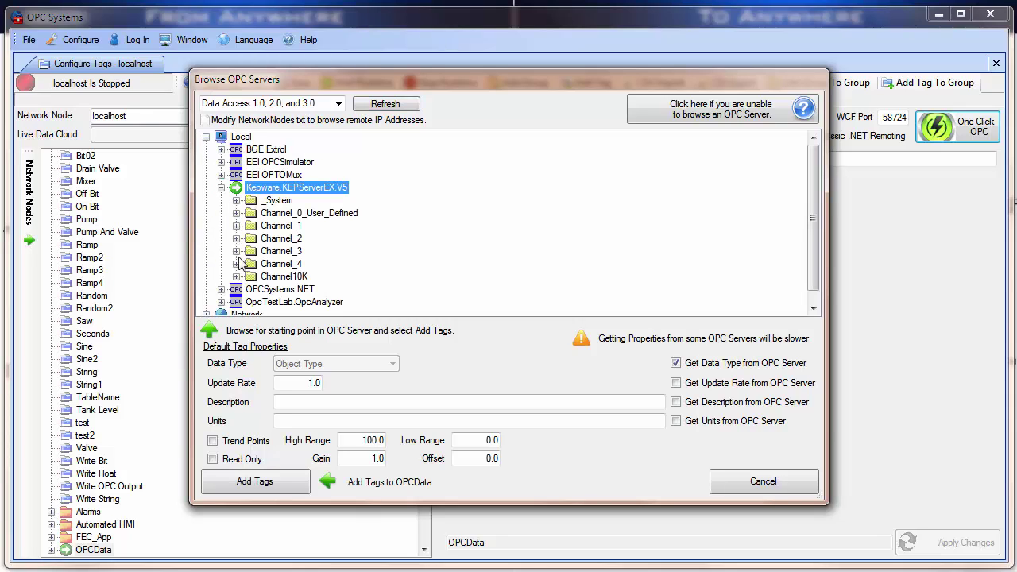
left_click(236, 276)
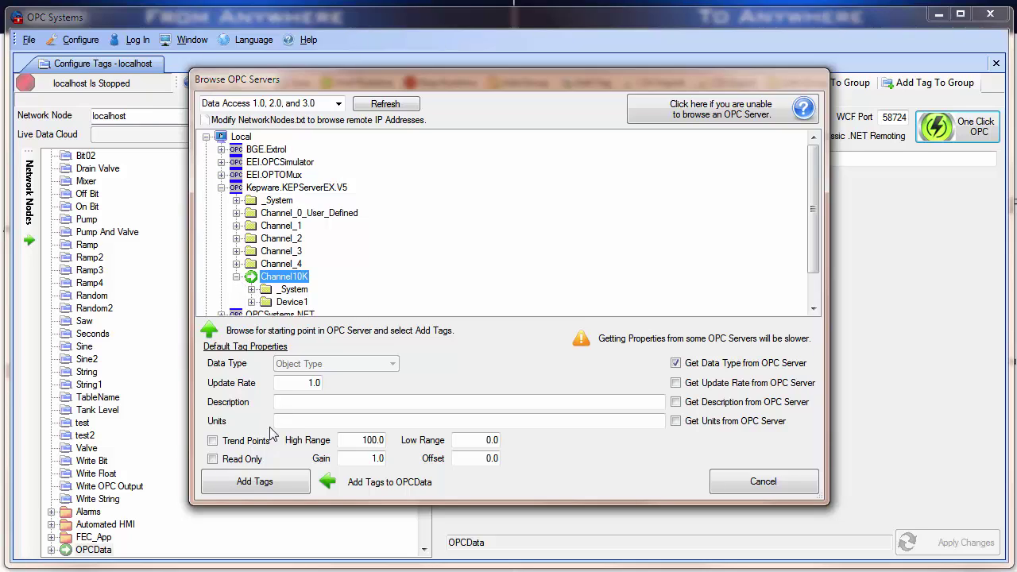
left_click(257, 483)
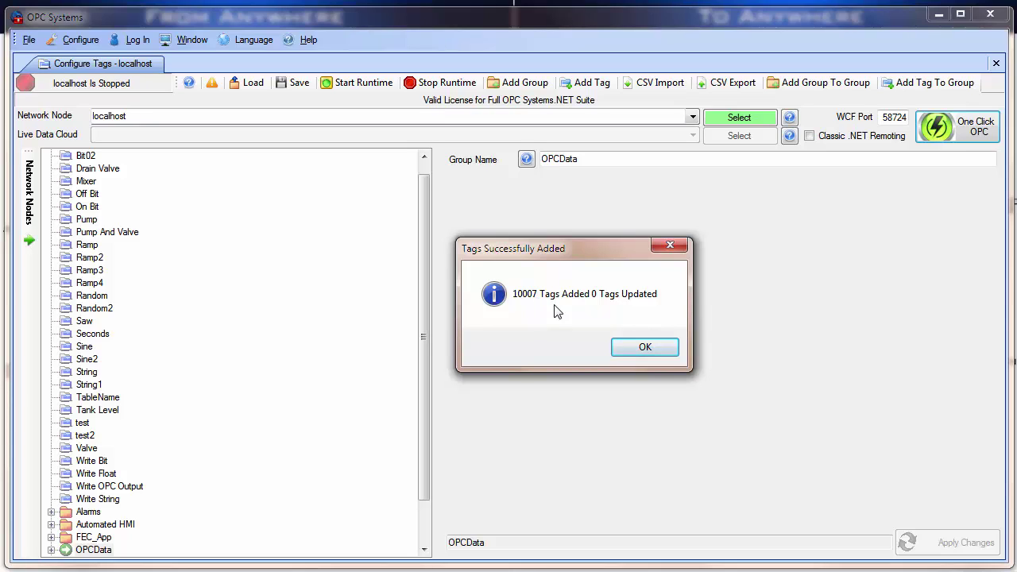
- Dismiss the tags-added confirmation and start the localhost runtime
left_click(626, 349)
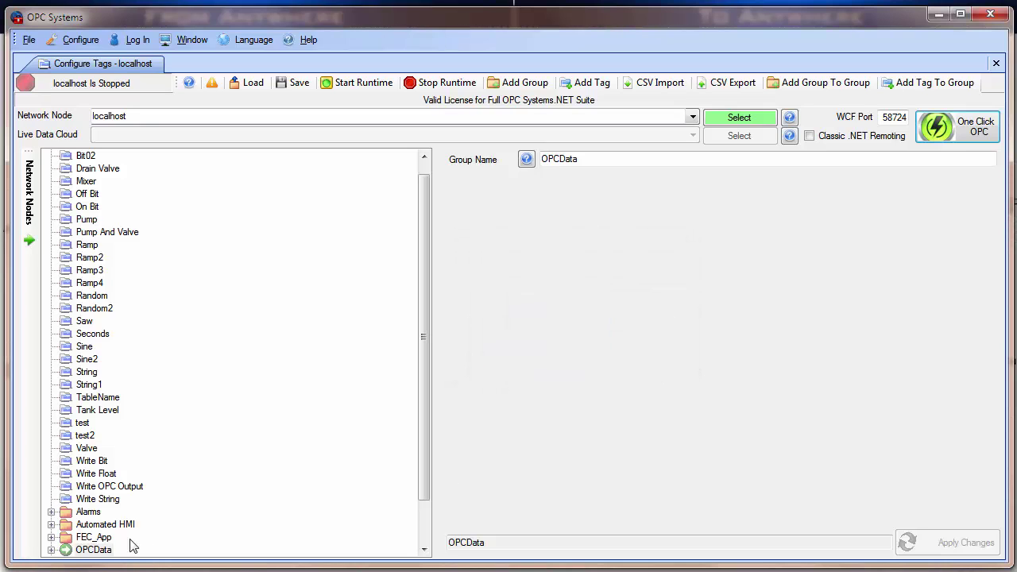
left_click(51, 550)
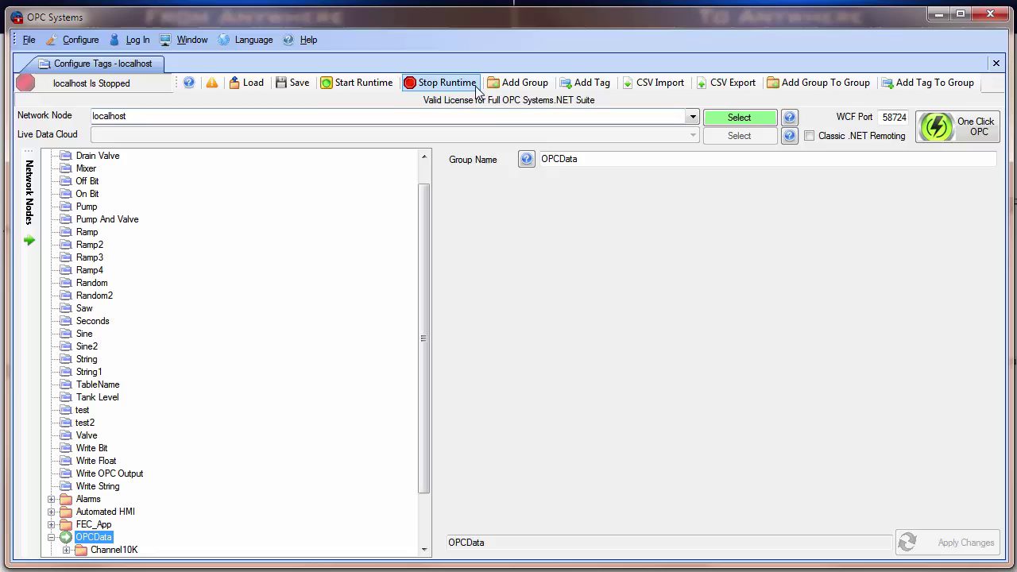
left_click(356, 83)
left_click(426, 515)
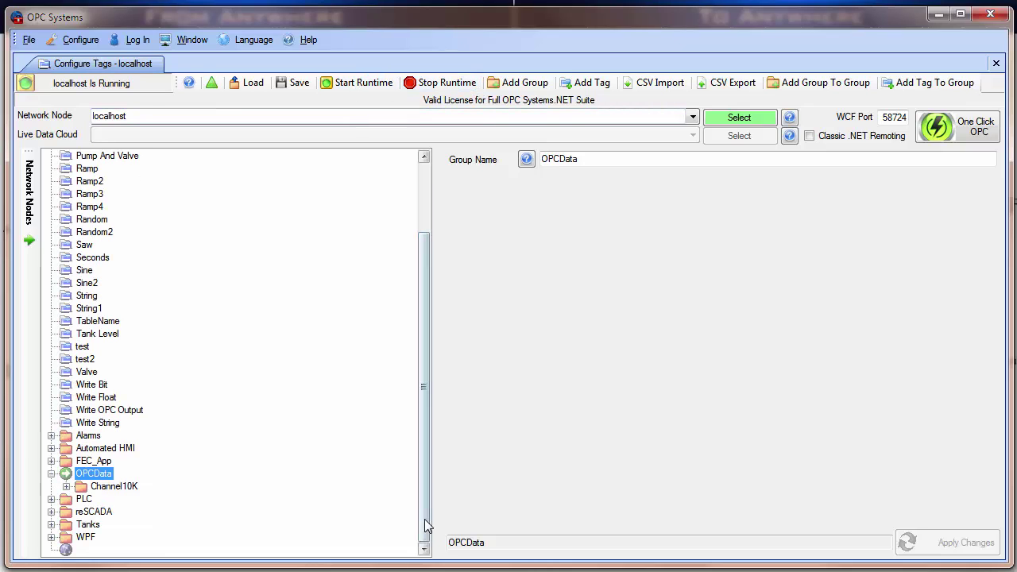
- Select Tag00948 under Channel10K > Device1 to show its live value 1322, Good Quality
left_click(67, 486)
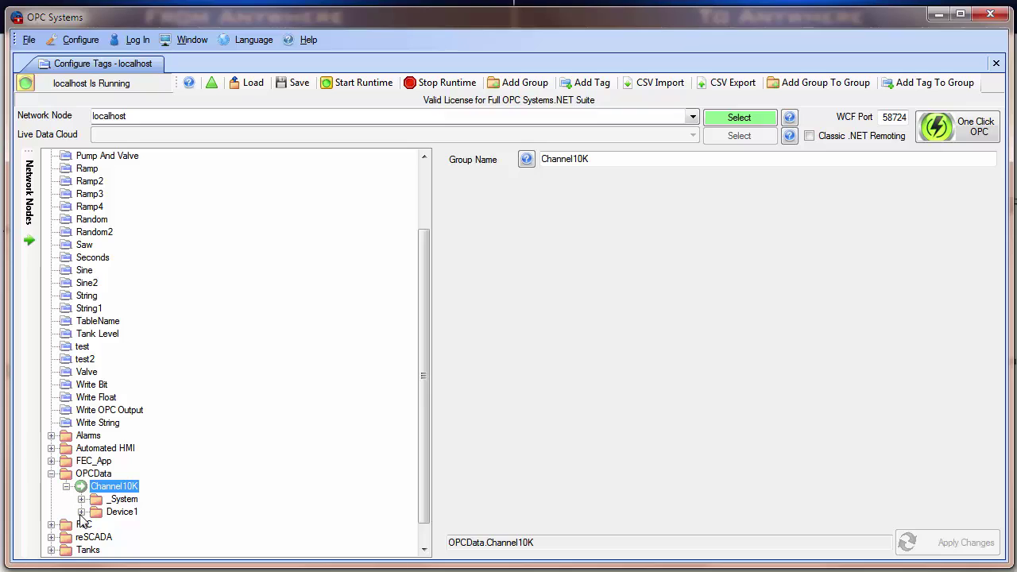
left_click(81, 511)
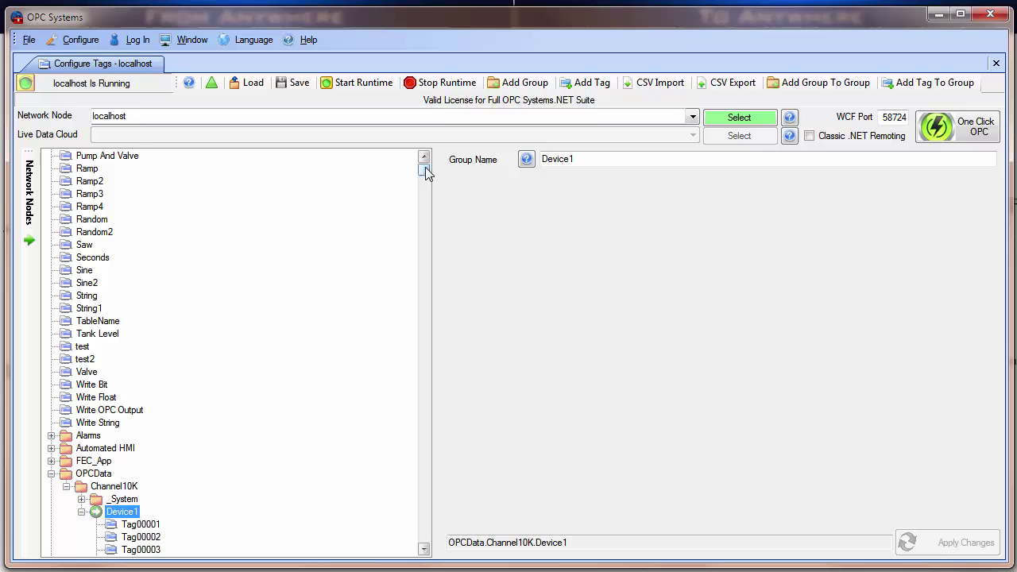
left_click_drag(425, 170, 425, 203)
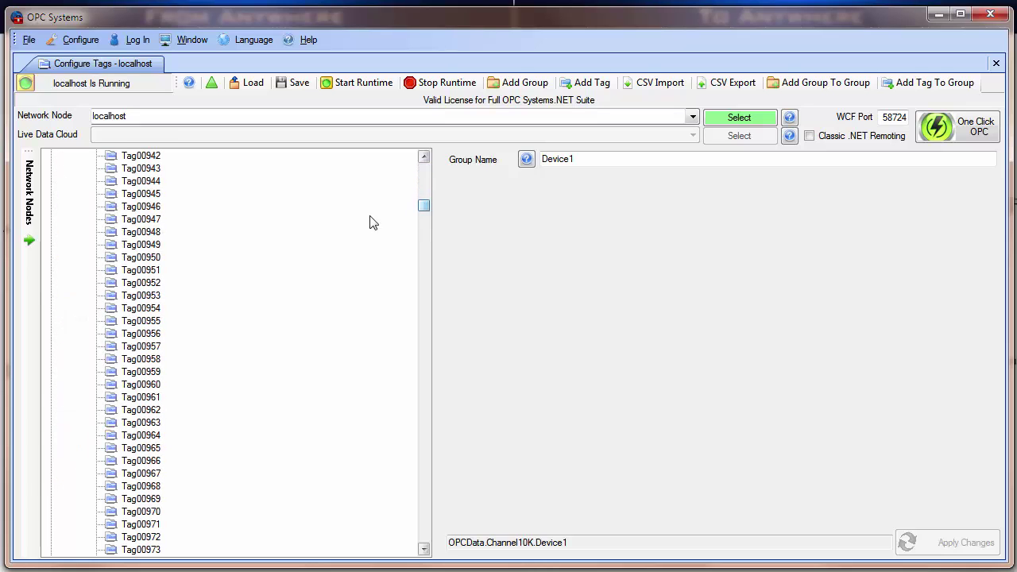
left_click(143, 232)
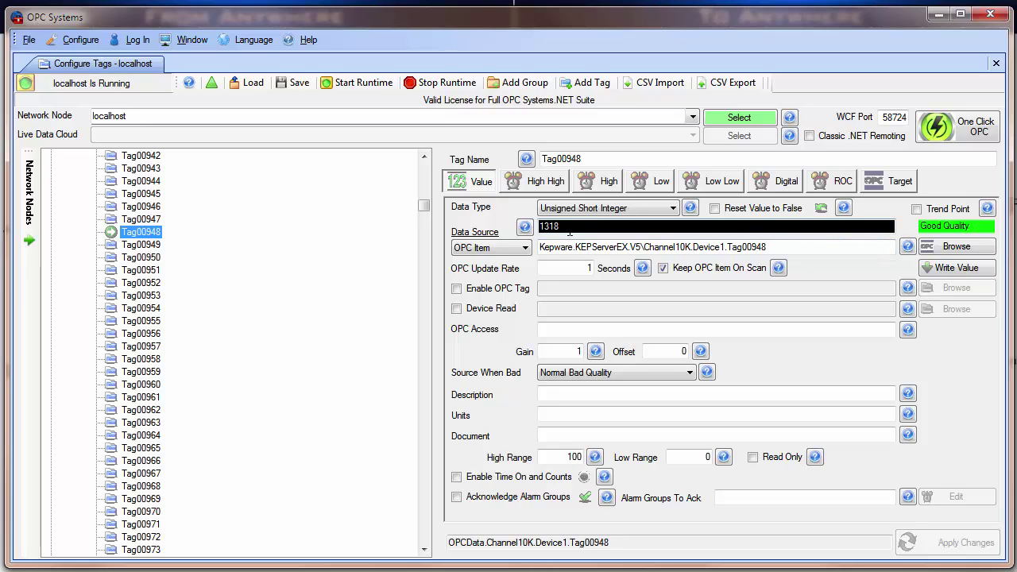
- Start a one-click database logging setup on localhost for the OPCData tag group
left_click(83, 40)
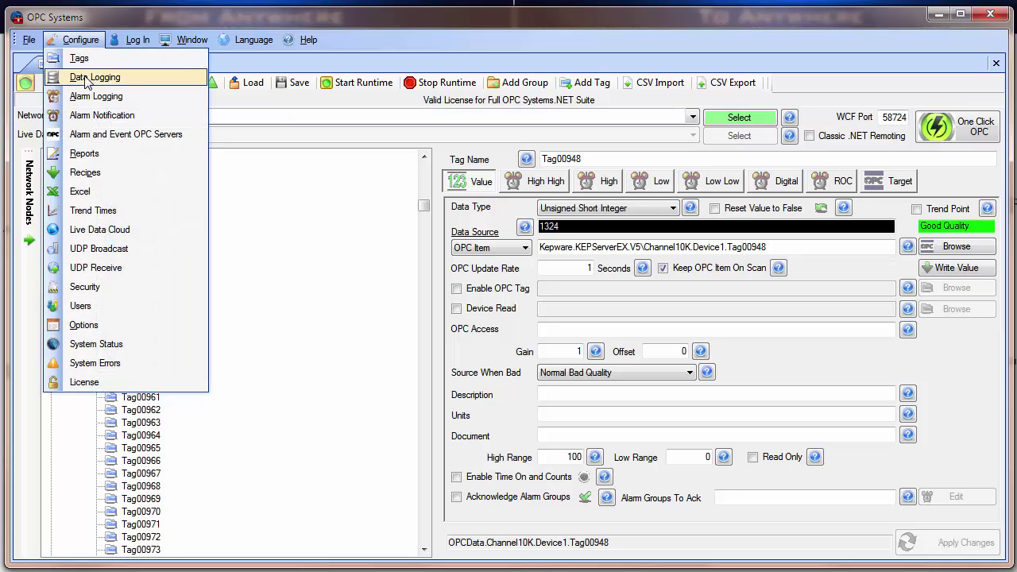
left_click(89, 77)
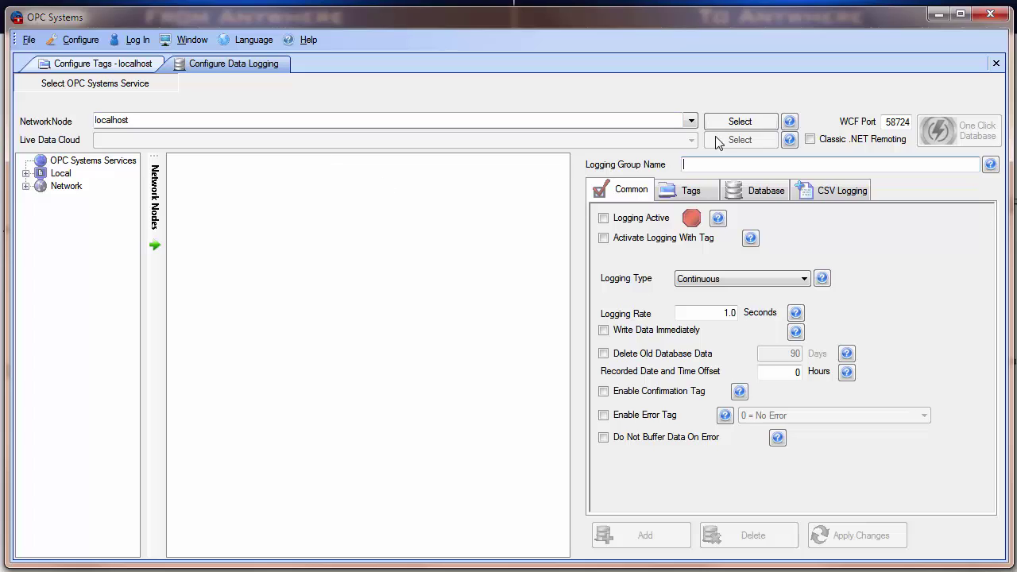
left_click(739, 122)
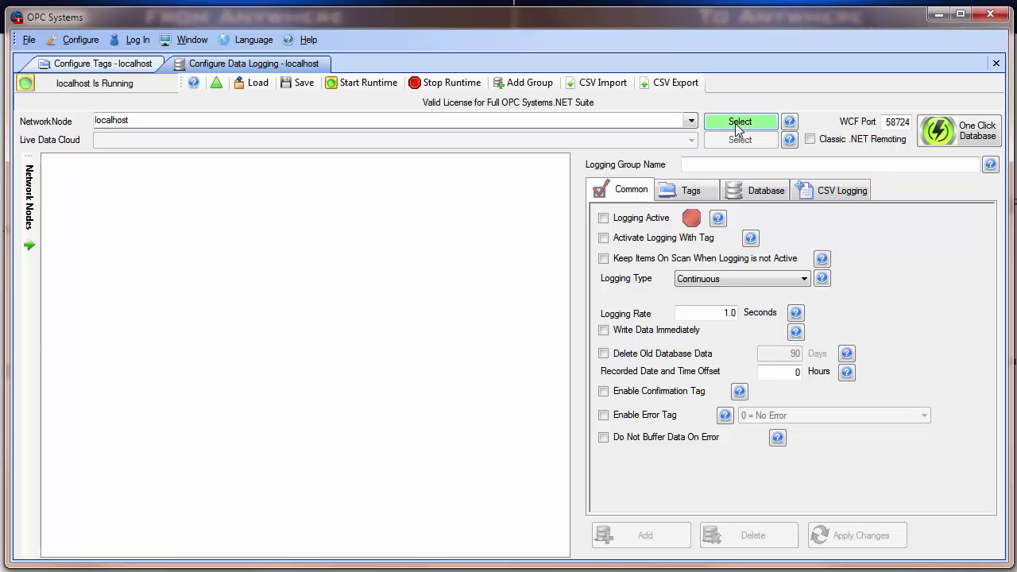
left_click(959, 140)
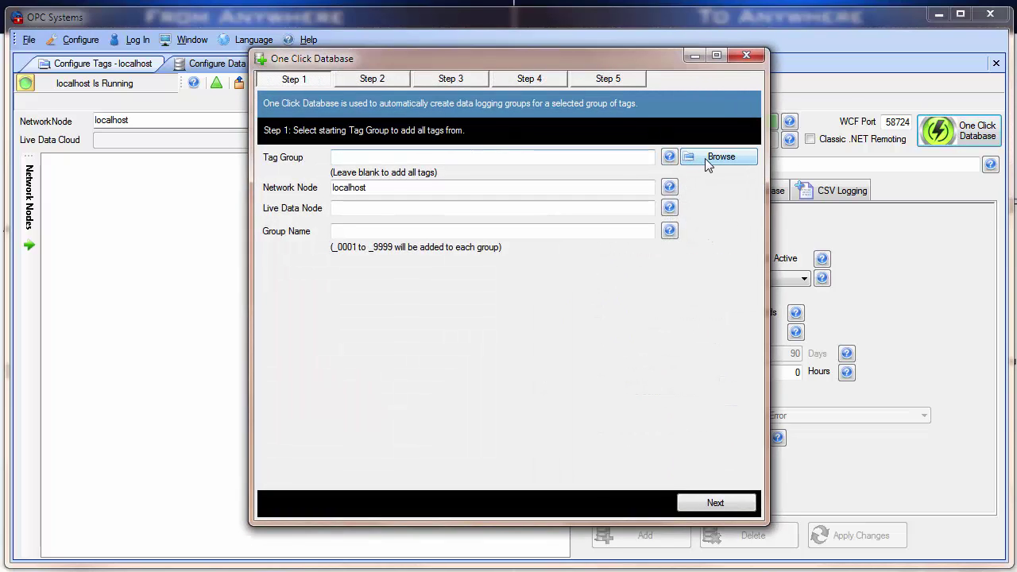
left_click(707, 159)
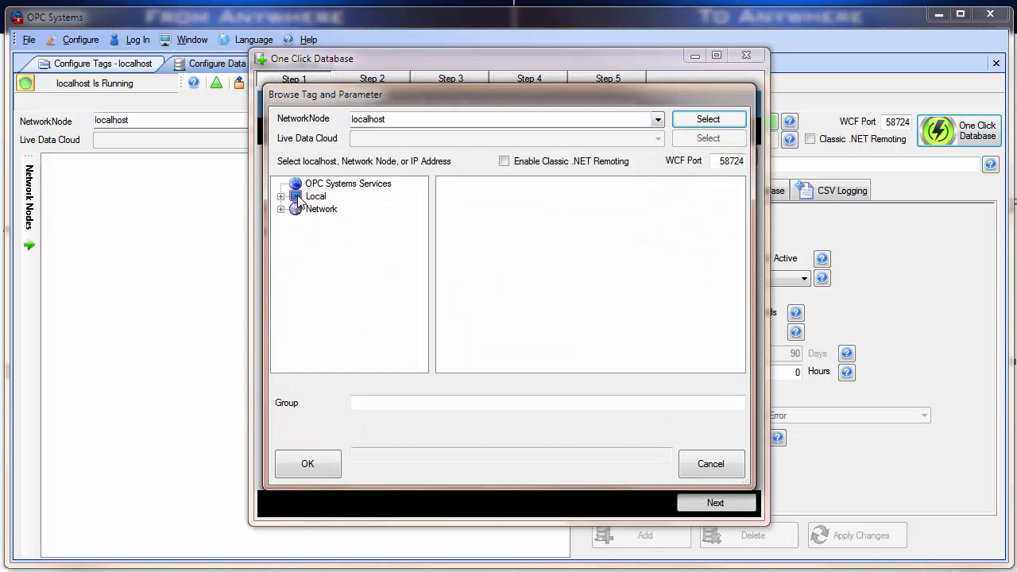
left_click(314, 196)
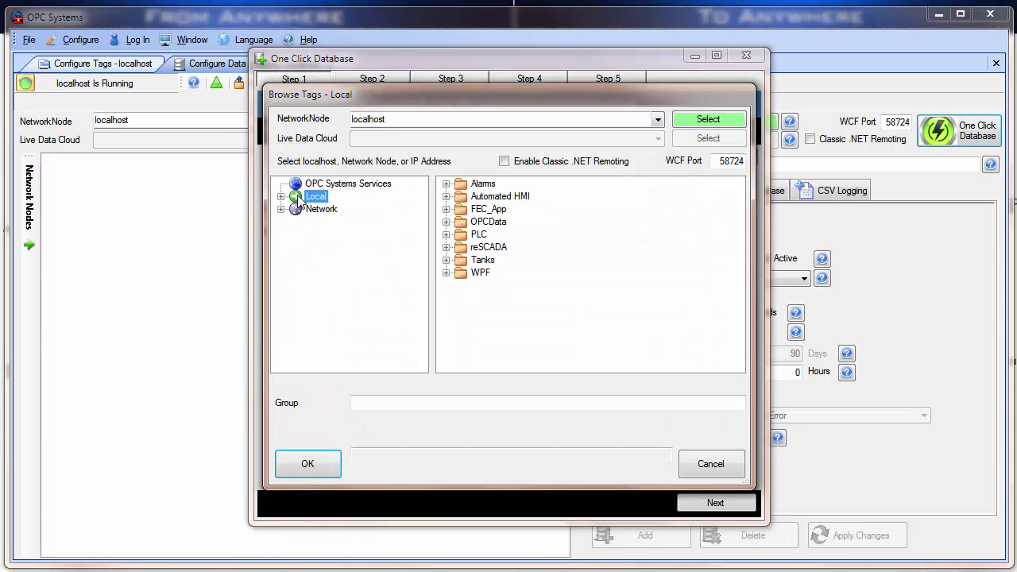
left_click(462, 224)
left_click(326, 472)
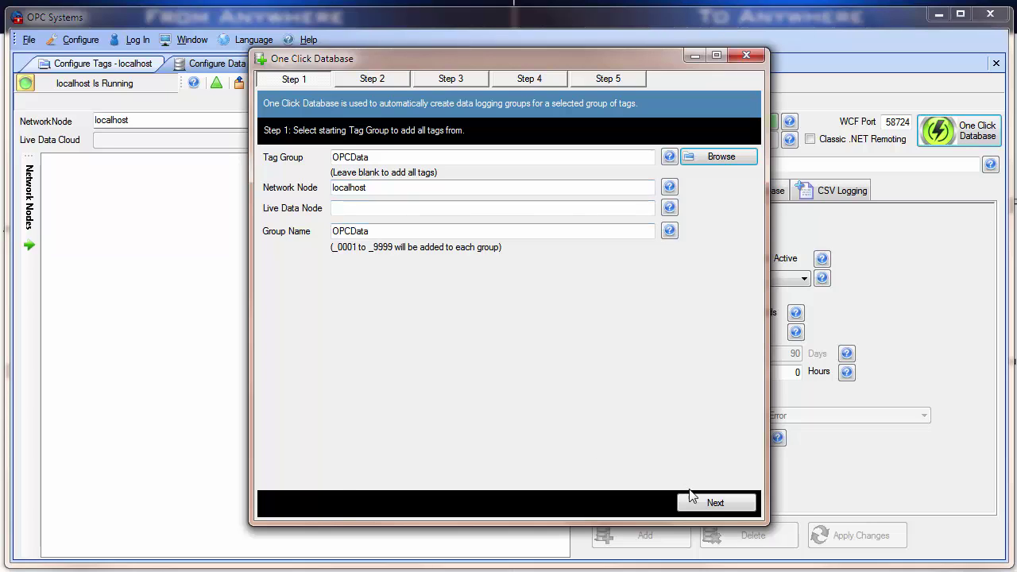
- Enable database logging to server OAS_SONY\SQLOAS, database LocalData, and finish the wizard
left_click(709, 506)
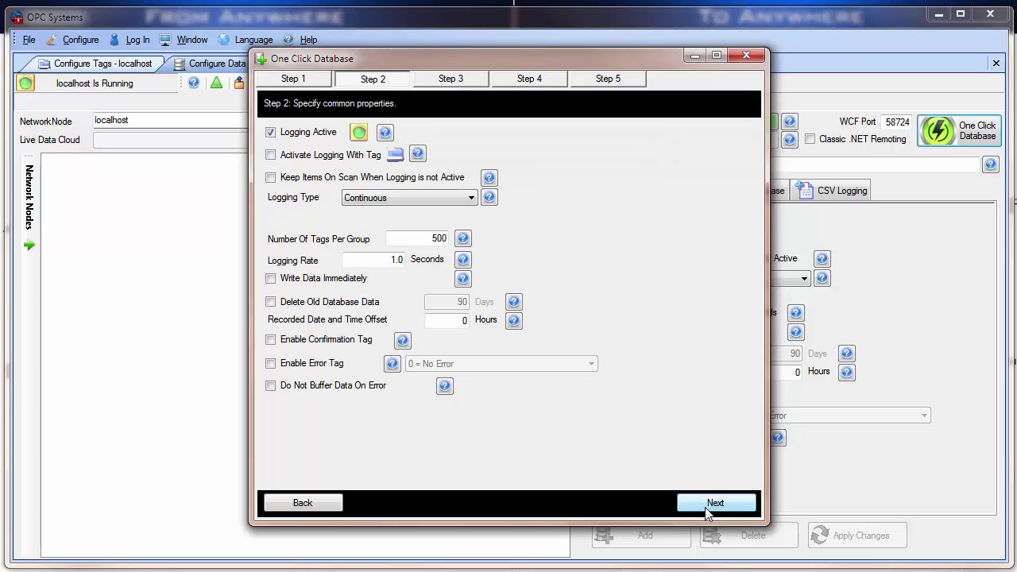
left_click(708, 509)
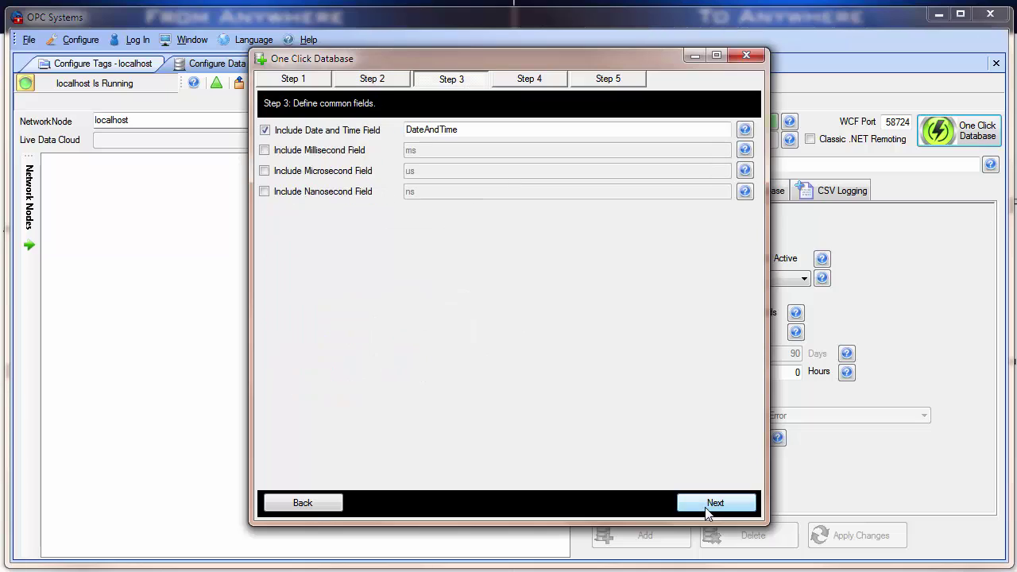
left_click(709, 507)
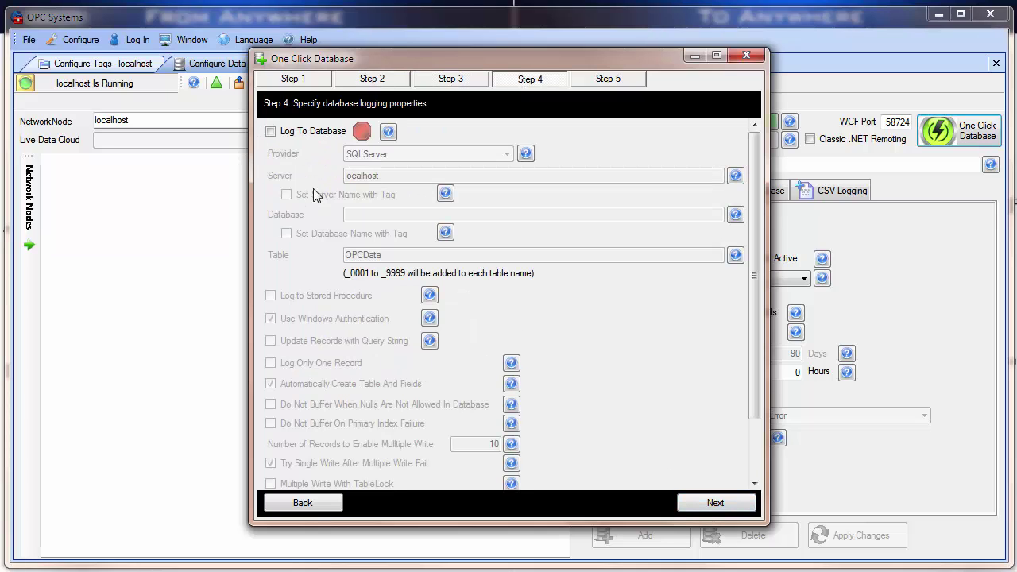
left_click(287, 135)
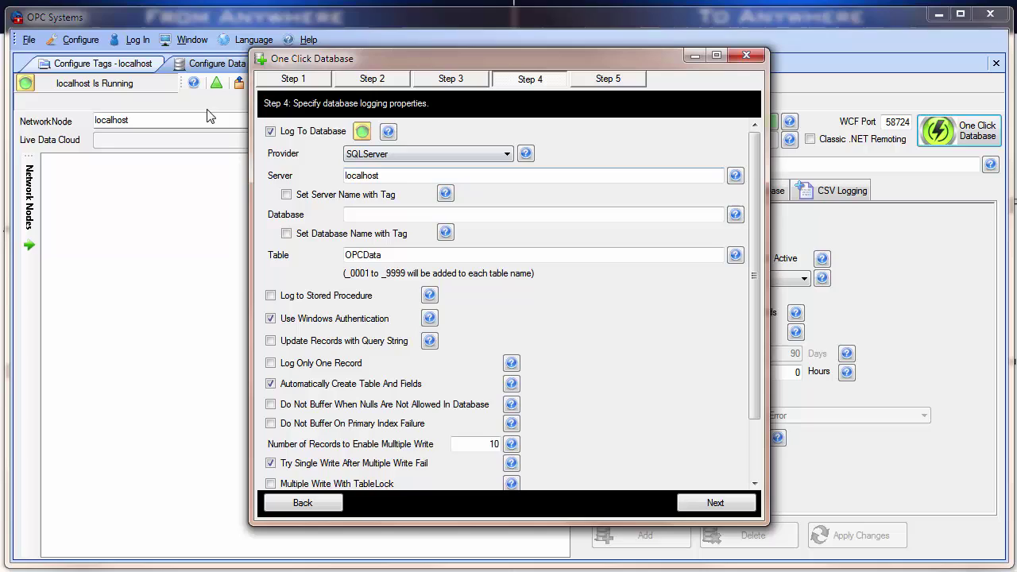
key("ctrl+a")
type("OAS_SONY\\SQLOAS")
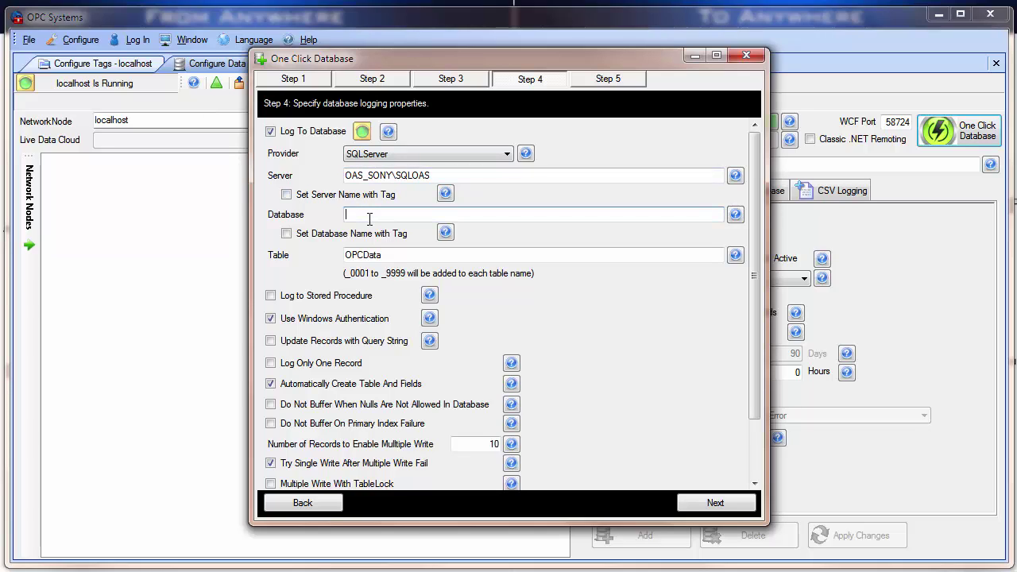
type("LocalData")
left_click(682, 502)
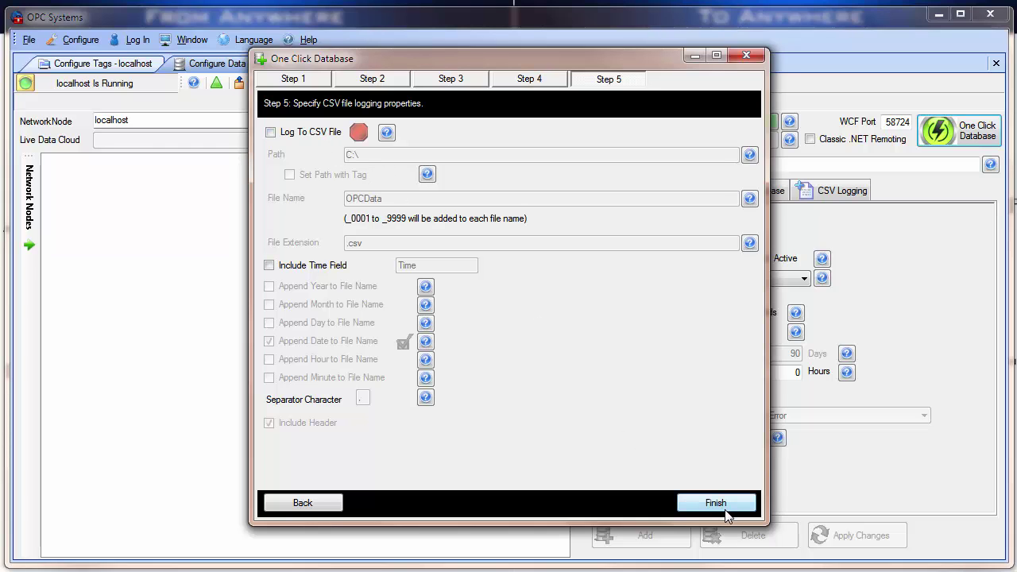
left_click(725, 508)
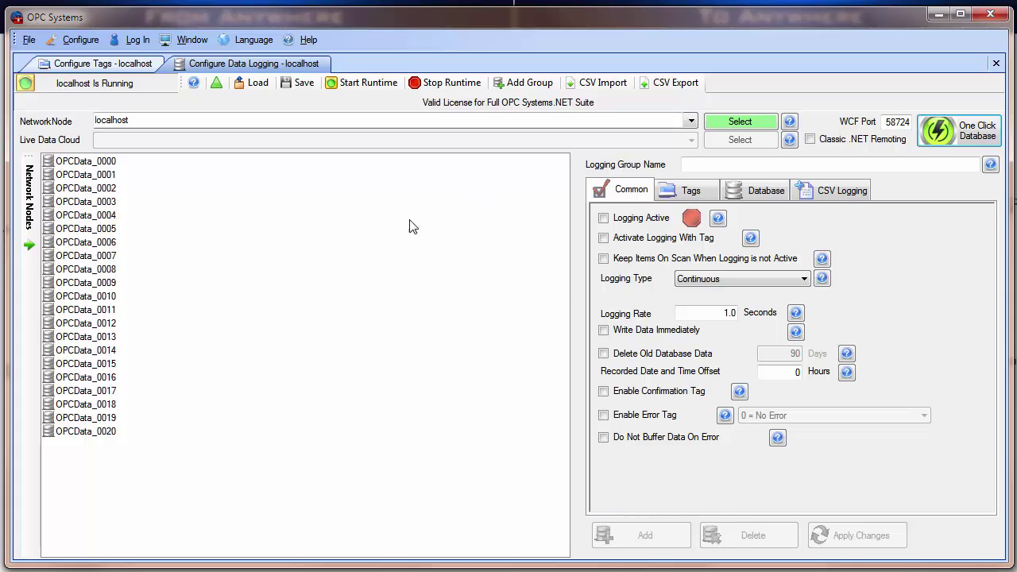
- Review OPCData_0000's Tags, Common and Database settings, keeping the logging type Continuous
left_click(98, 166)
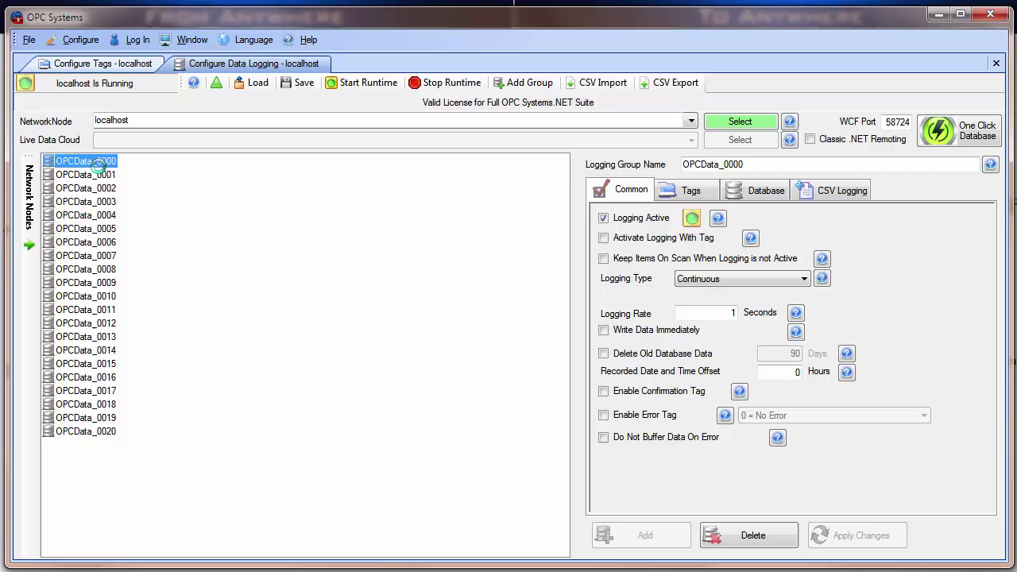
left_click(689, 195)
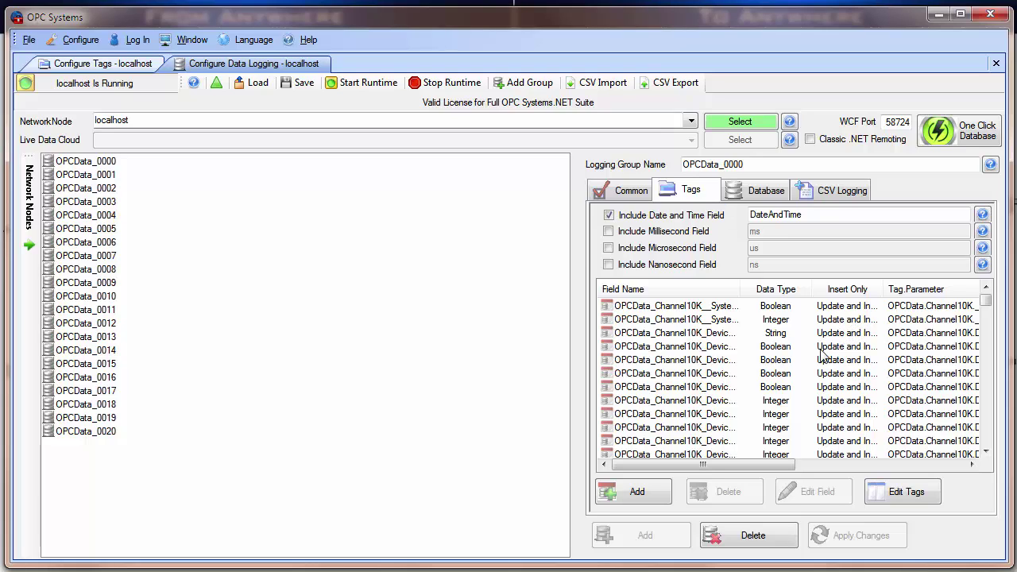
left_click(705, 414)
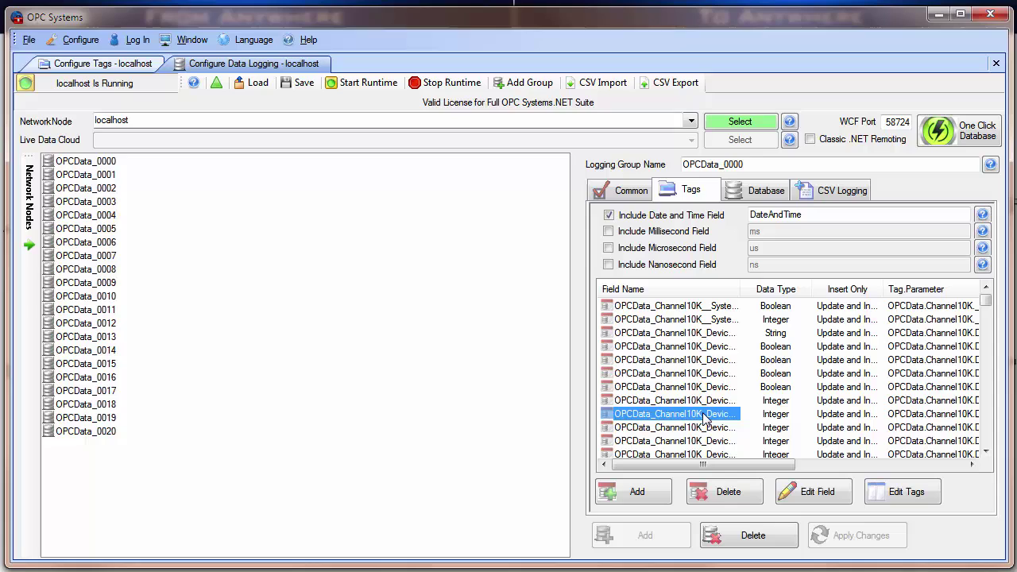
left_click(615, 191)
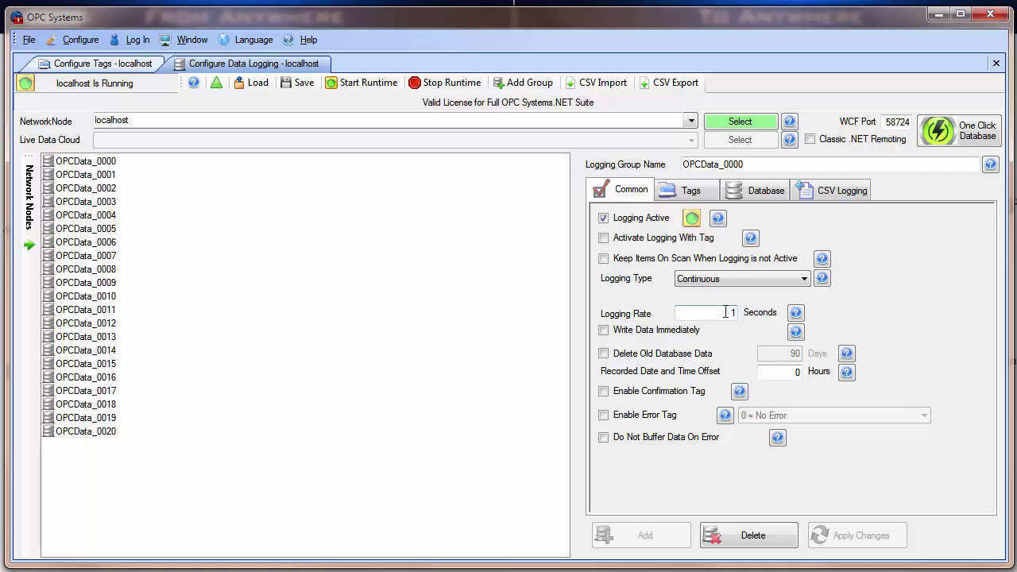
left_click(740, 196)
left_click(700, 193)
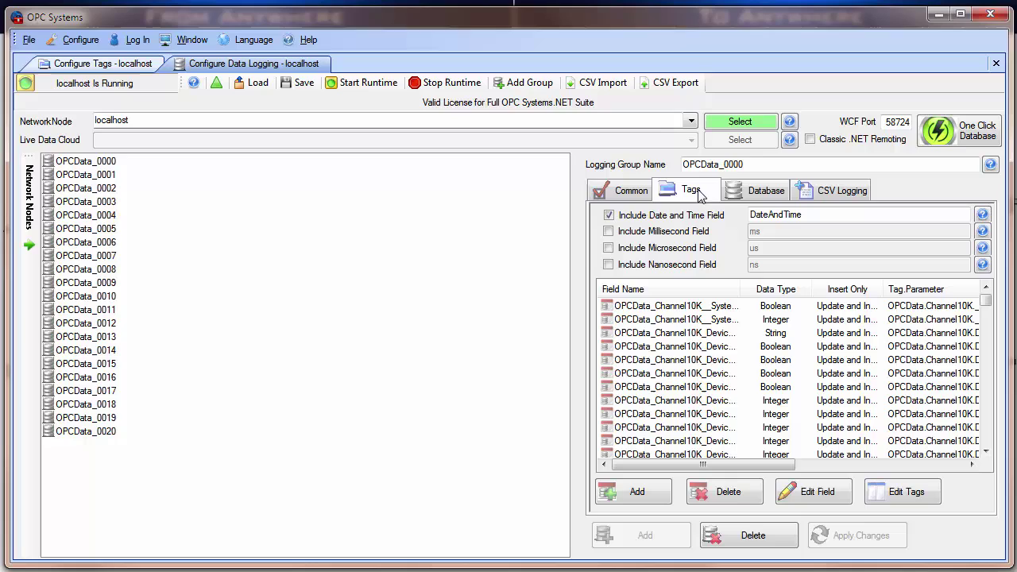
left_click(637, 193)
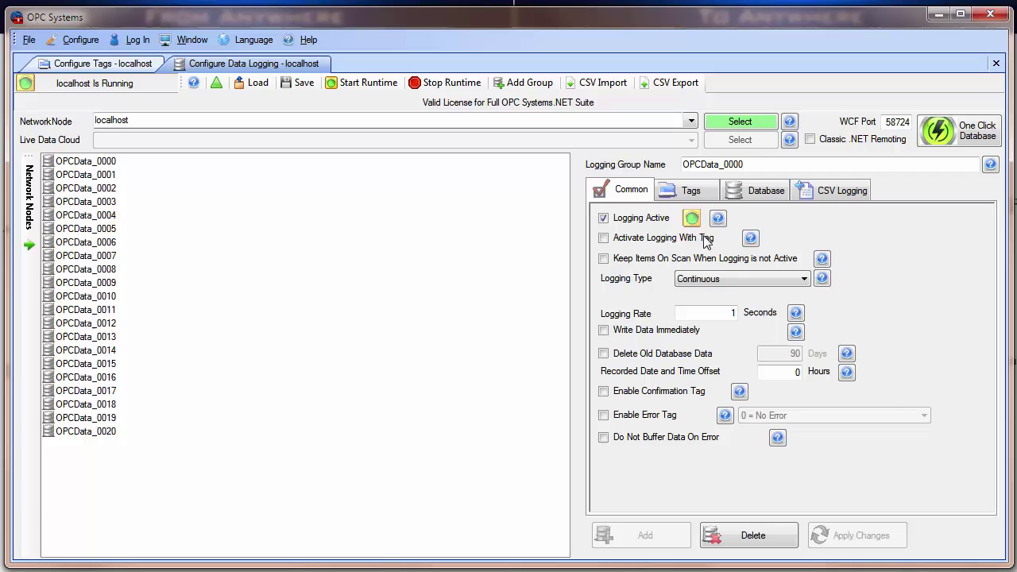
left_click(737, 279)
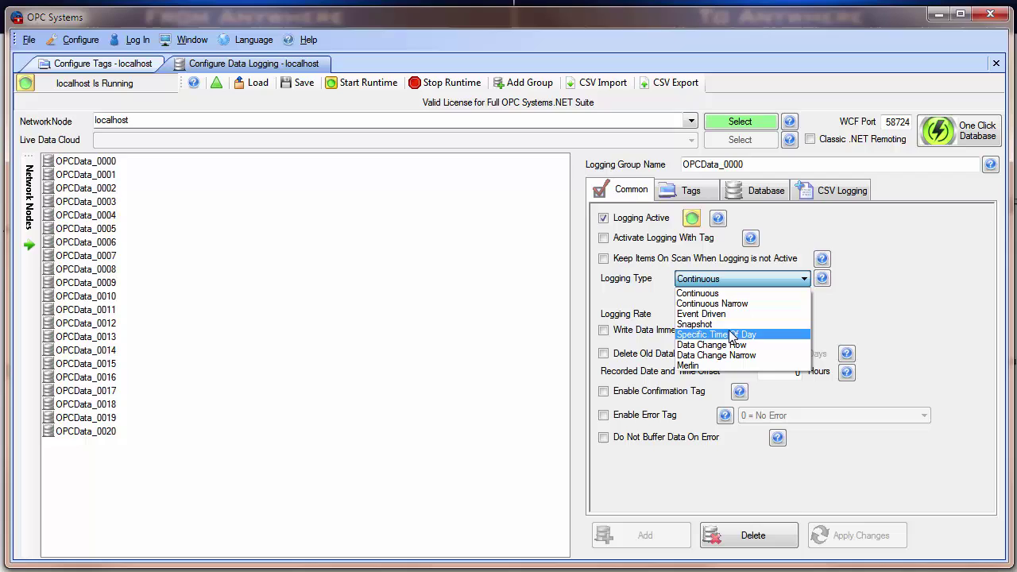
left_click(898, 288)
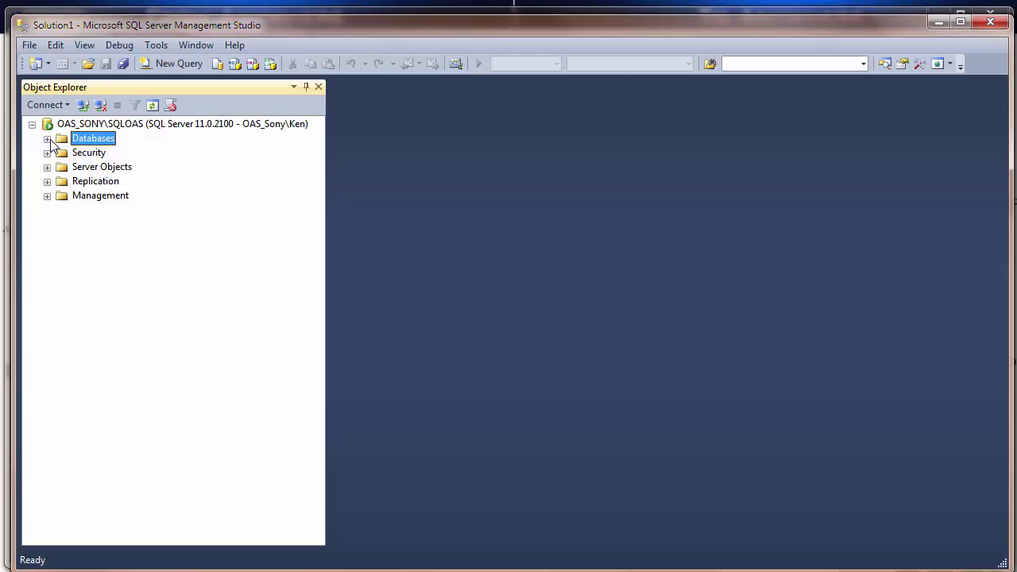
- Run Select Top 1000 Rows on the LocalData dbo.OPCData_0000 table
left_click(47, 139)
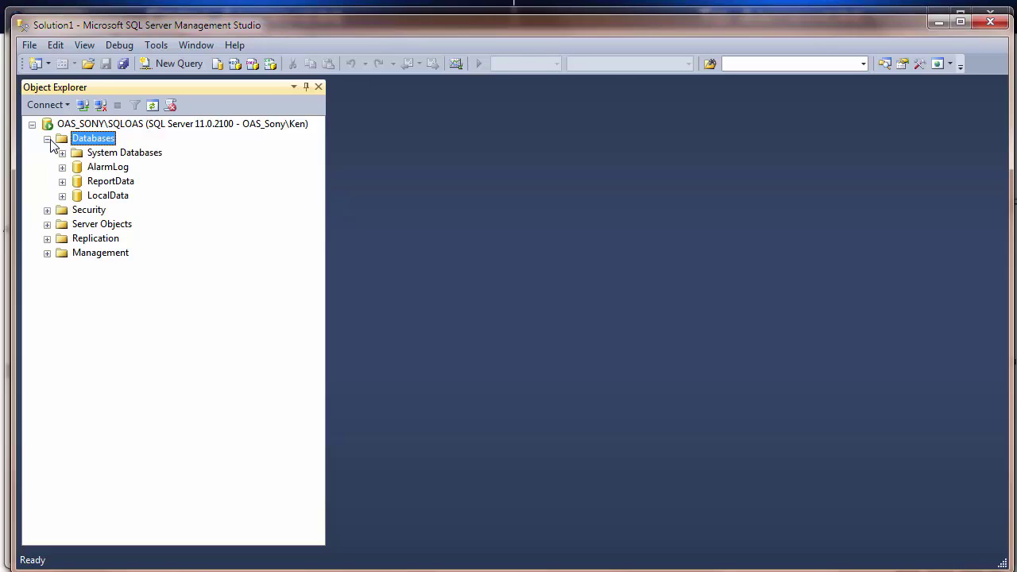
left_click(63, 197)
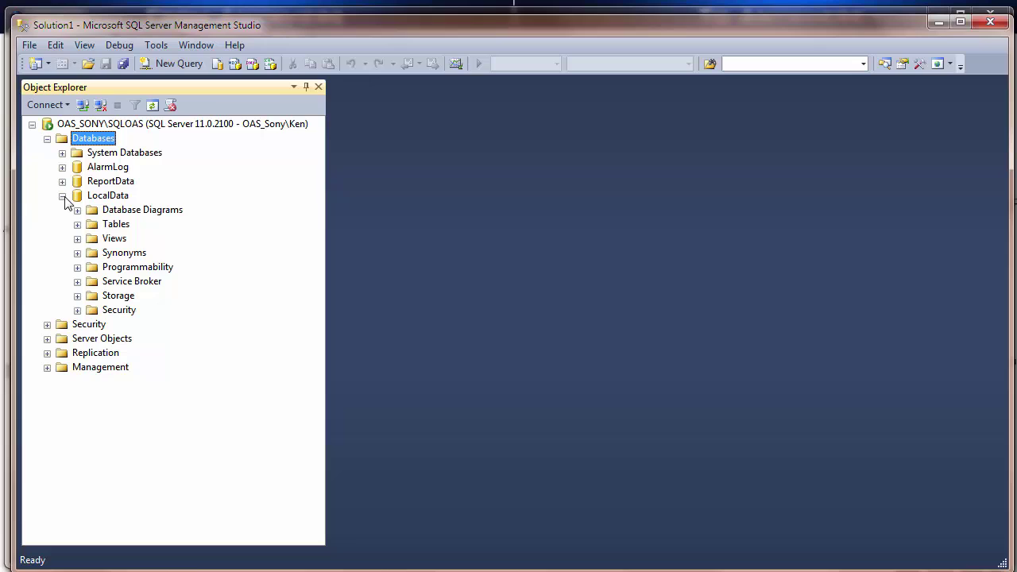
left_click(77, 223)
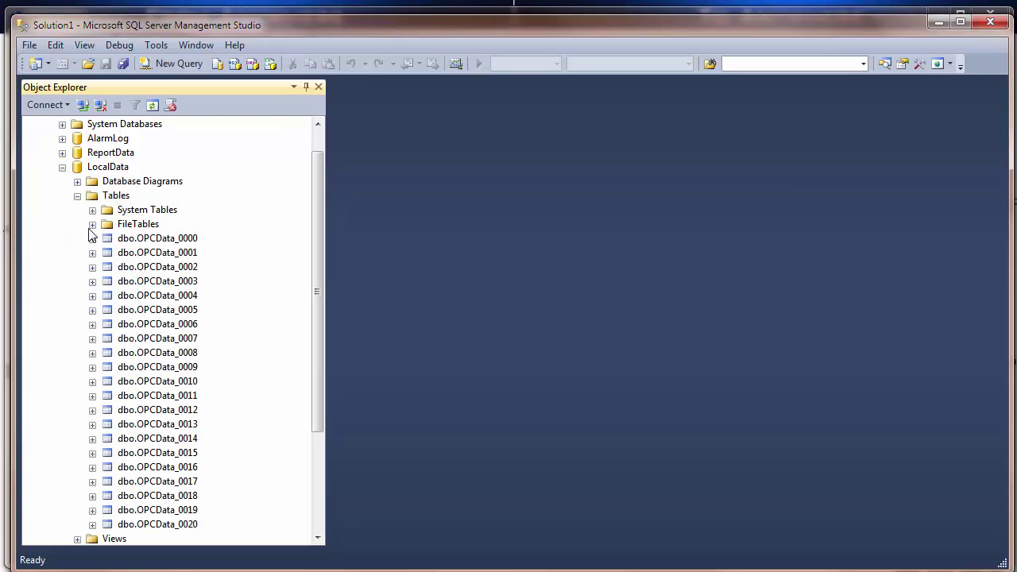
left_click(133, 239)
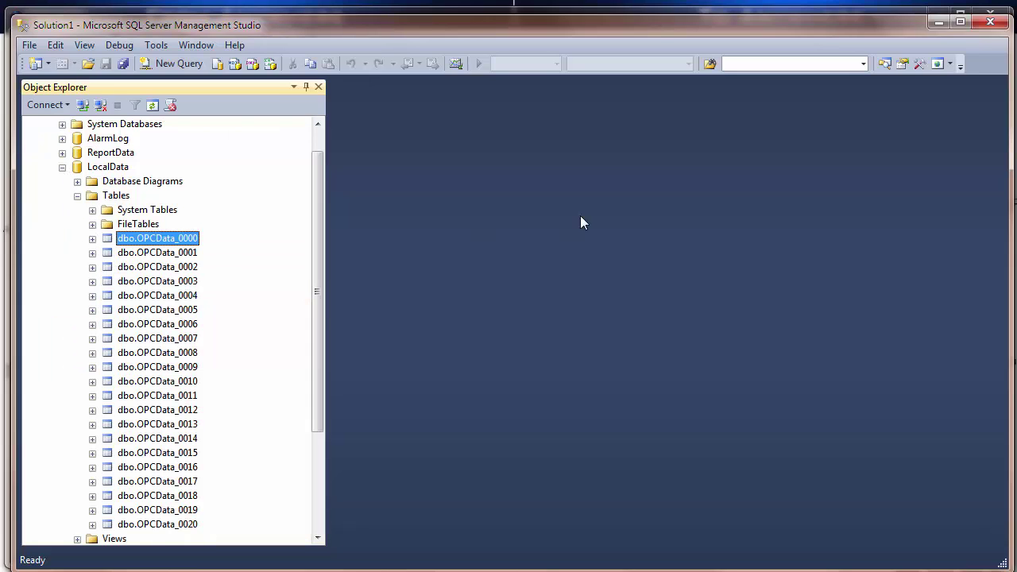
right_click(132, 241)
left_click(183, 283)
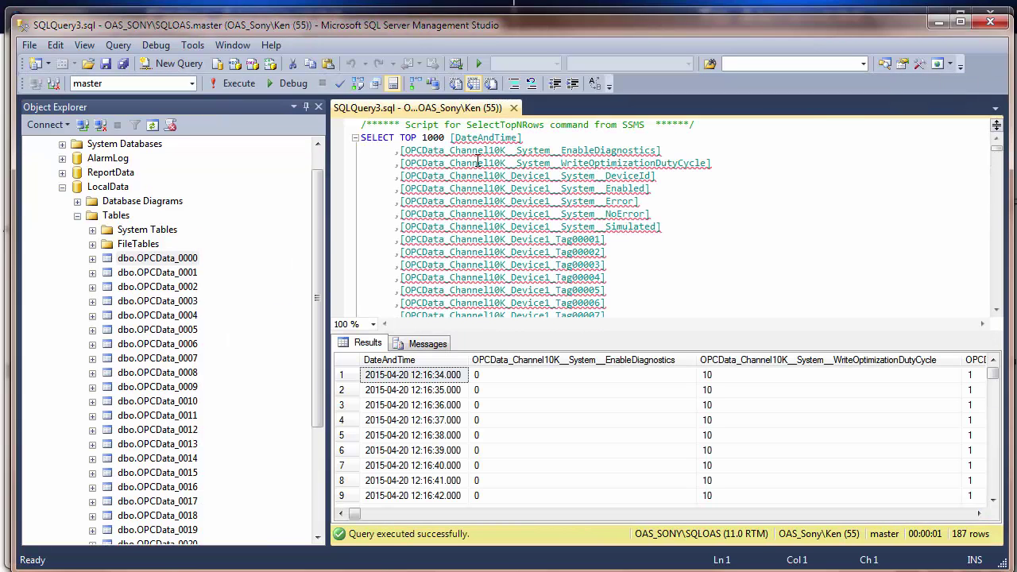
- Examine the query's column names and the per-second logged timestamps in the results
mouse_move(470, 149)
left_click_drag(450, 138, 467, 163)
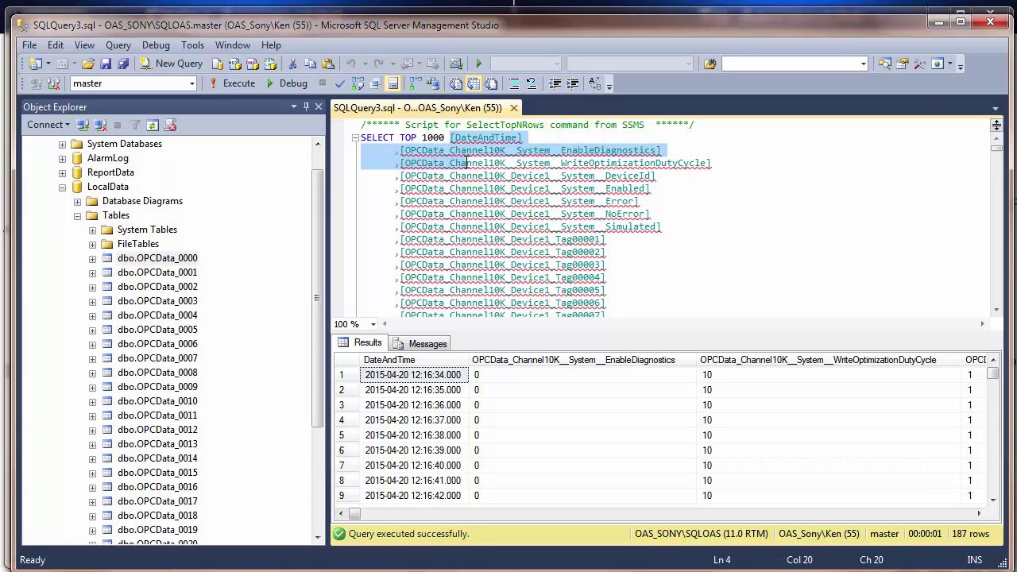
left_click(686, 201)
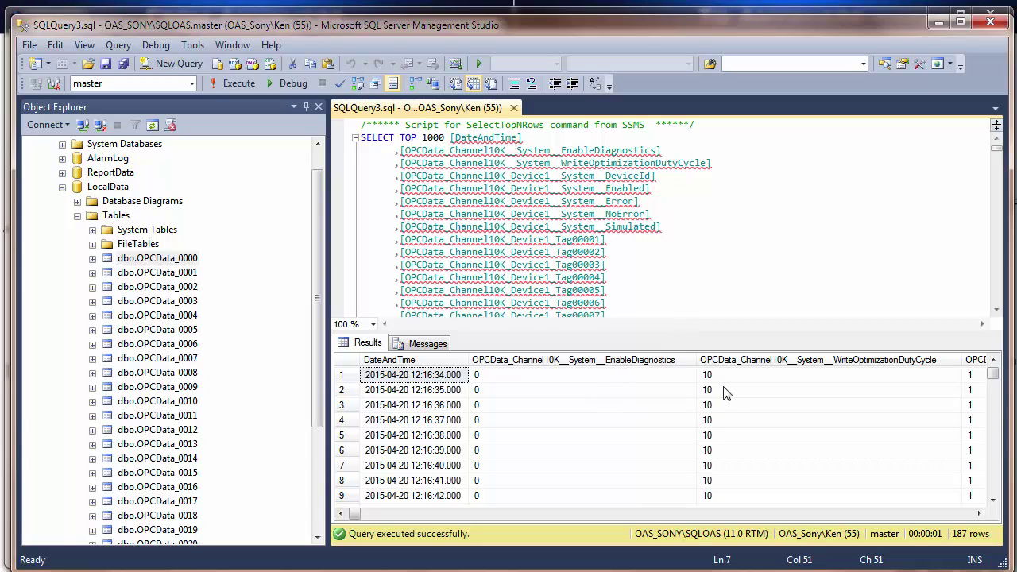
left_click(430, 406)
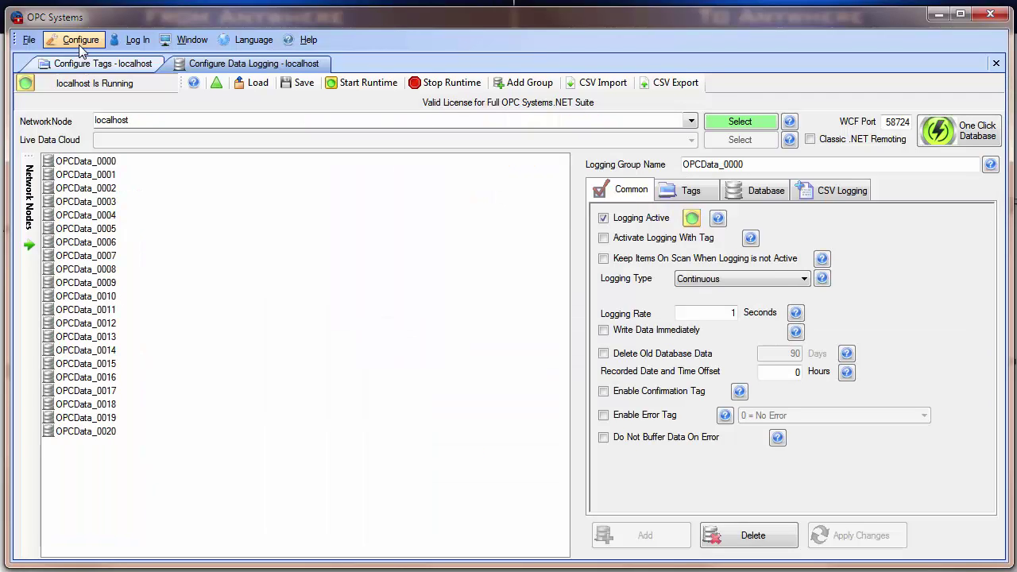
- Load the localhost system Options and view its Data Buffering settings
left_click(80, 45)
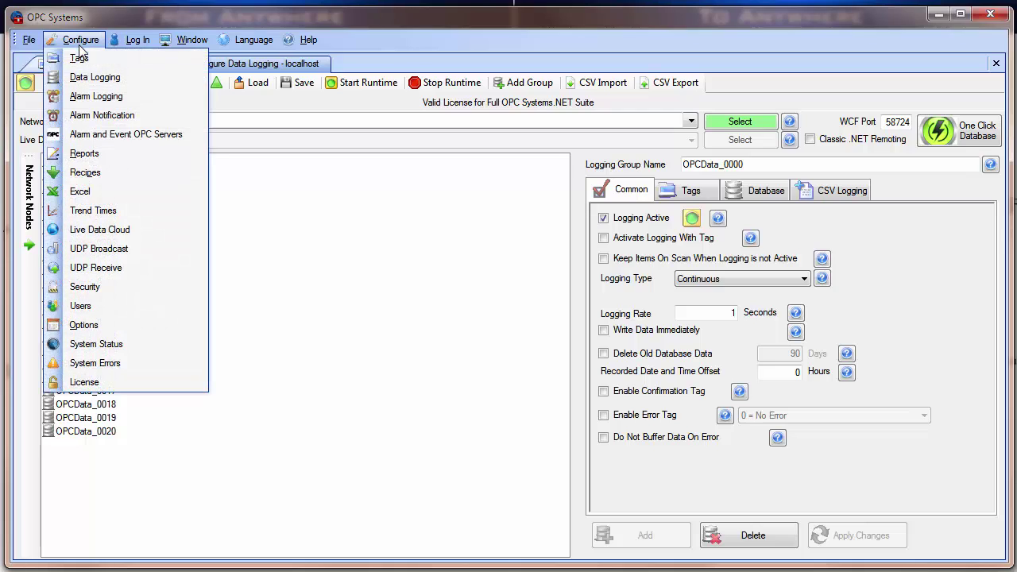
left_click(84, 326)
left_click(800, 122)
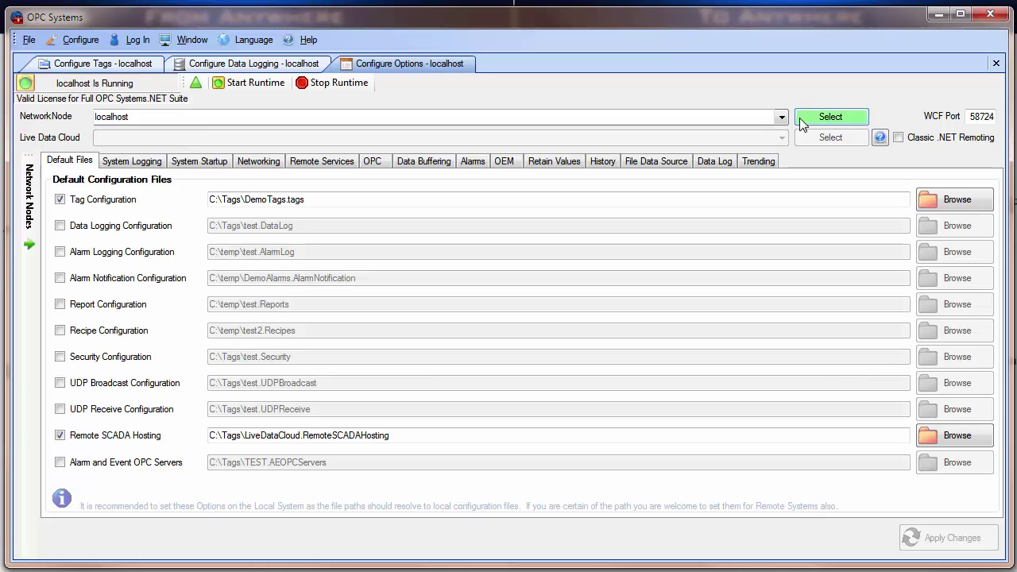
left_click(429, 163)
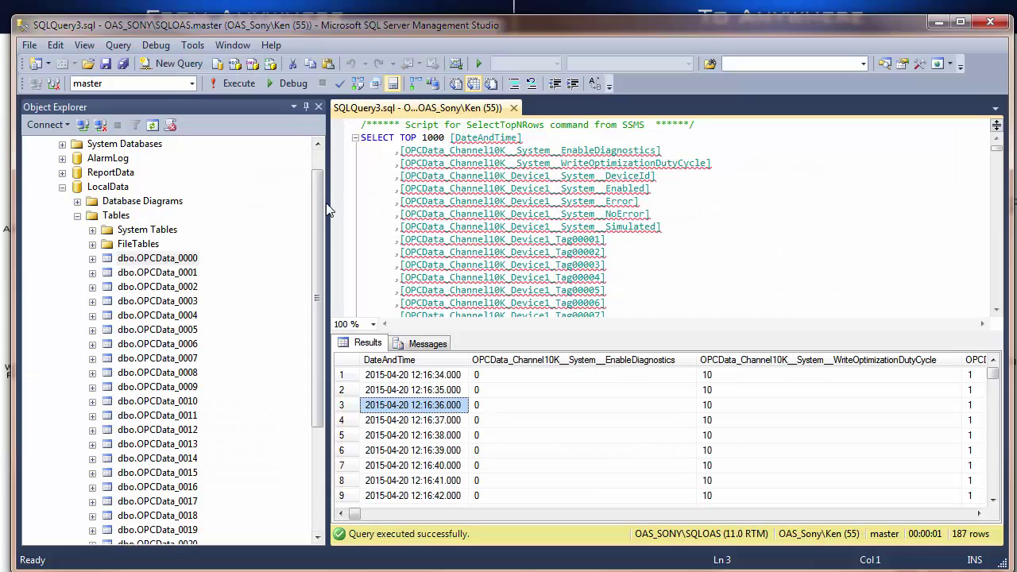
- Stop the OAS_SONY\SQLOAS SQL Server service from Object Explorer
left_click_drag(316, 203, 316, 184)
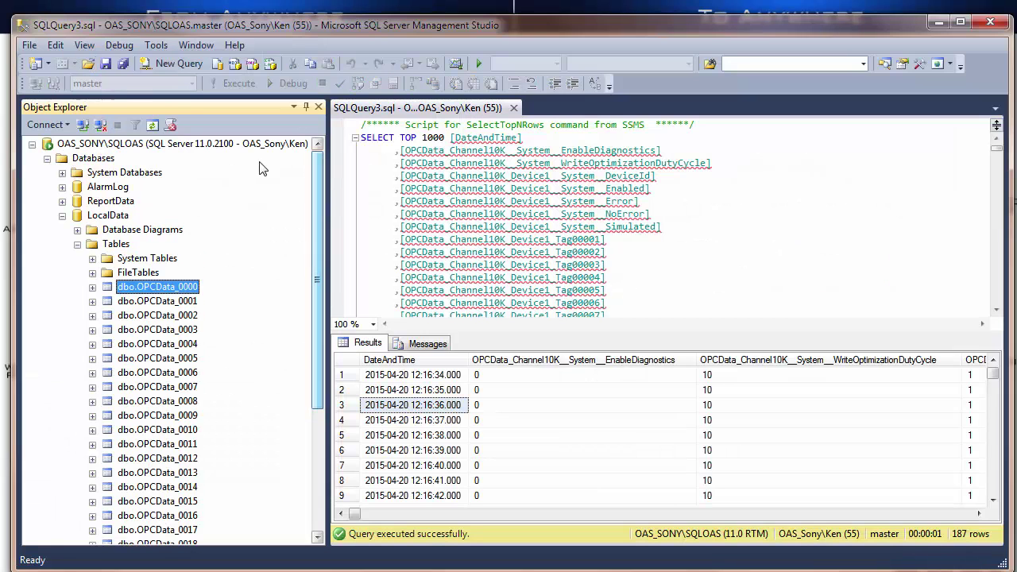
right_click(80, 144)
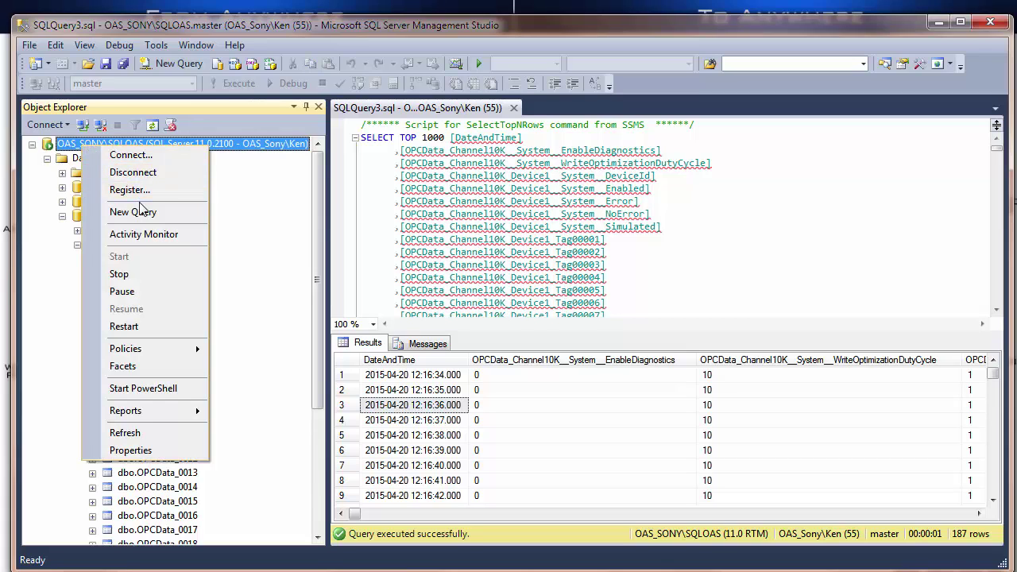
left_click(119, 274)
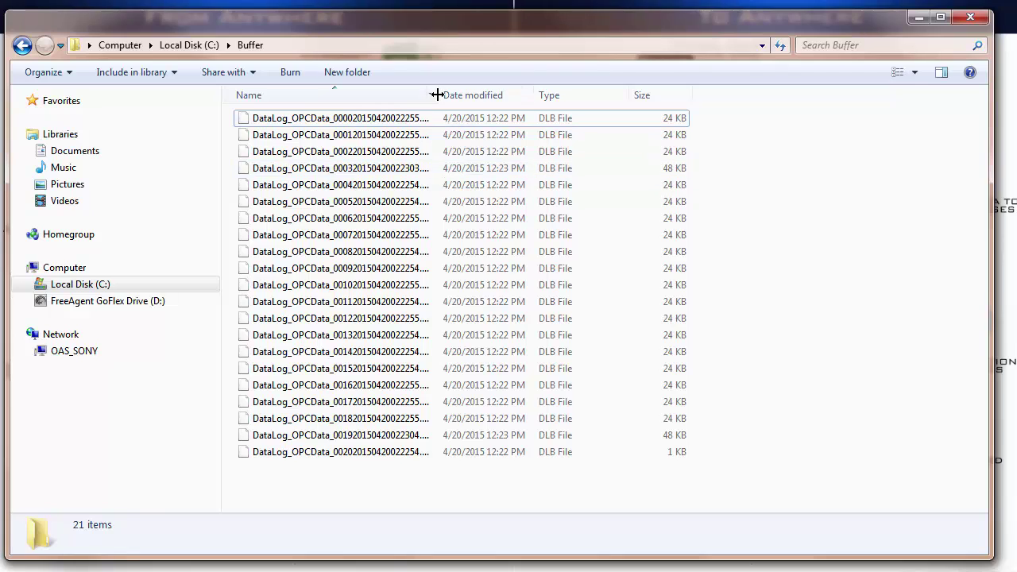
- Widen the Name column to show full DataLog .dlb file names and move the Date and Time dialog aside
left_click_drag(437, 95, 470, 96)
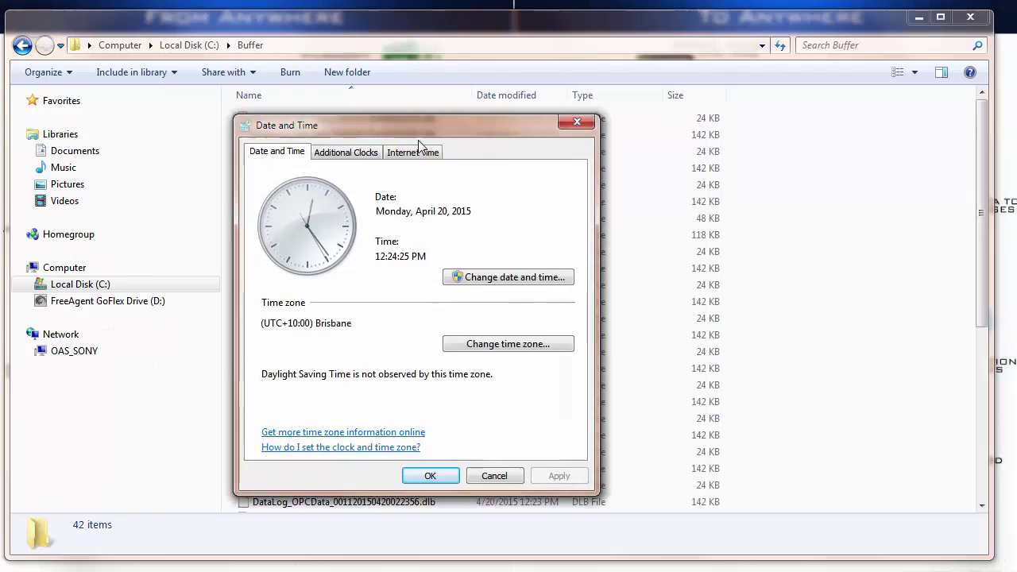
left_click_drag(365, 125, 472, 111)
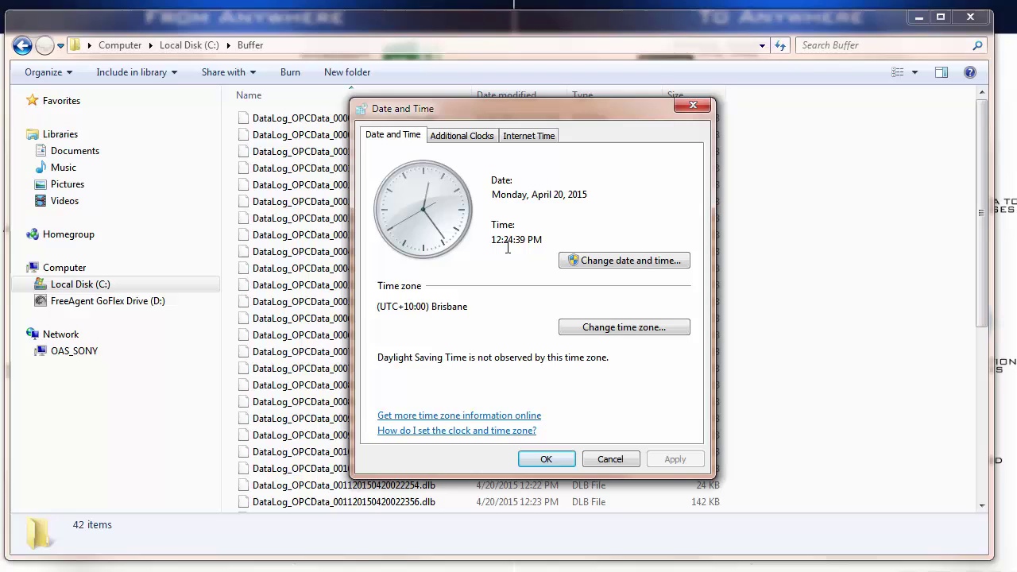
- Close the Date and Time dialog unchanged and return to SQL Server Management Studio
left_click(608, 459)
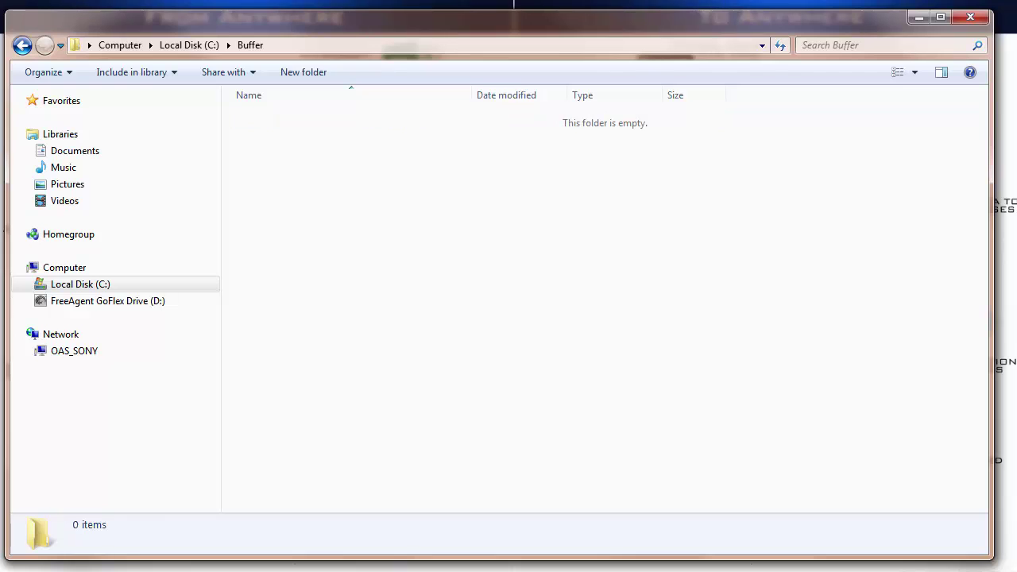
key("alt+Tab")
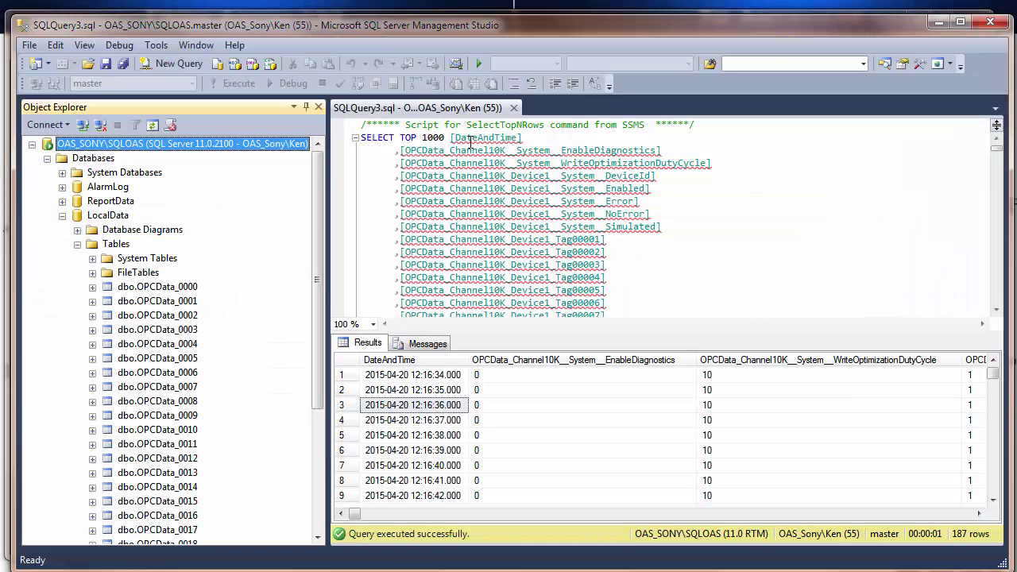
- Replace the old query with a scripted SELECT of dbo.OPCData_0000 and run it
left_click(514, 107)
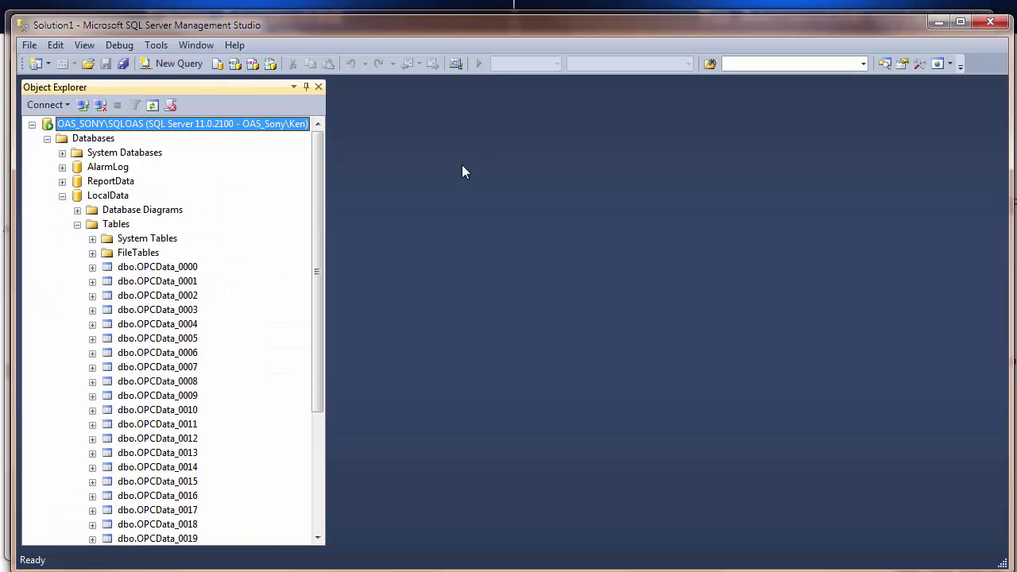
left_click(181, 270)
right_click(180, 272)
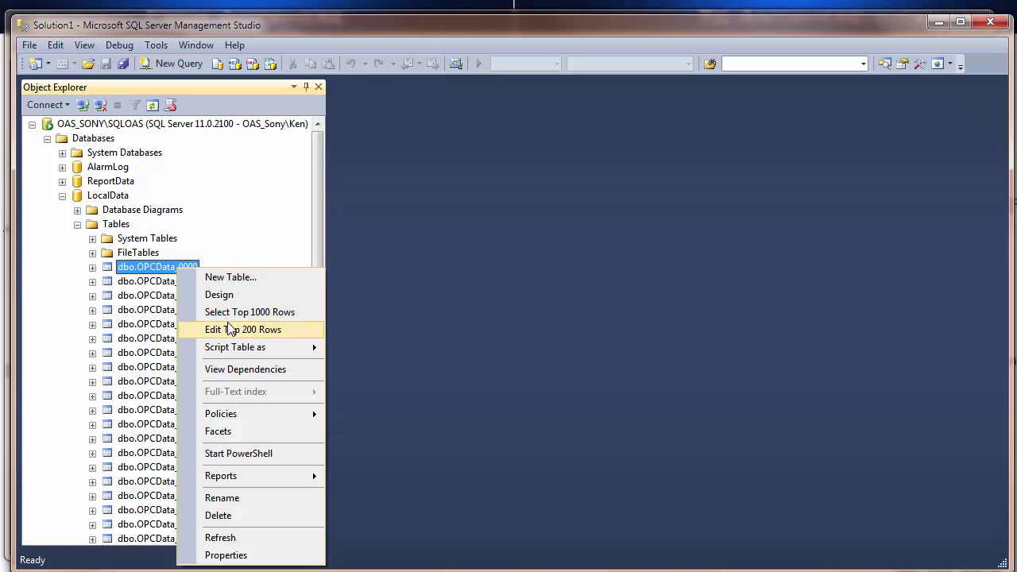
mouse_move(240, 350)
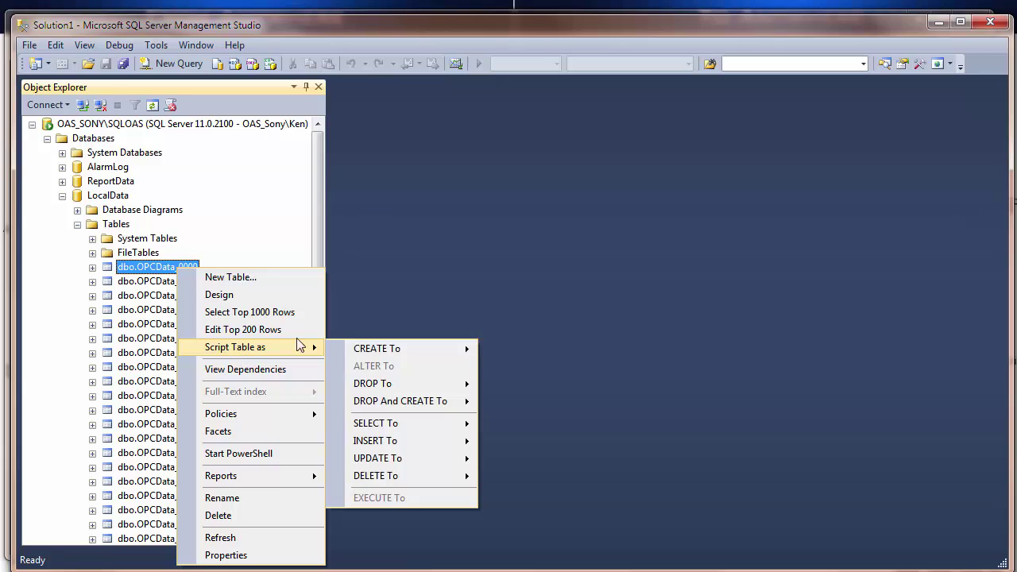
mouse_move(388, 423)
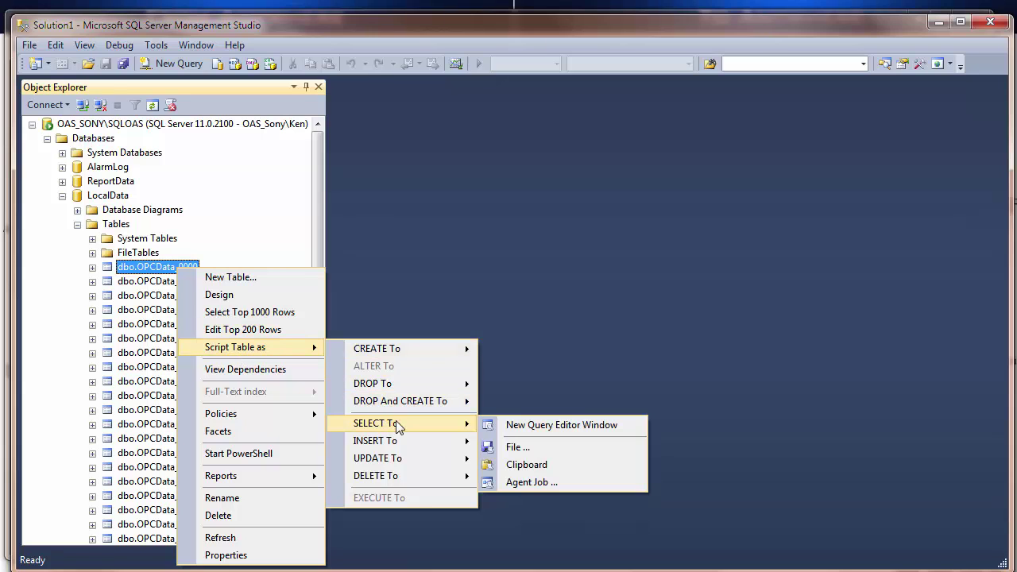
left_click(584, 426)
key("F5")
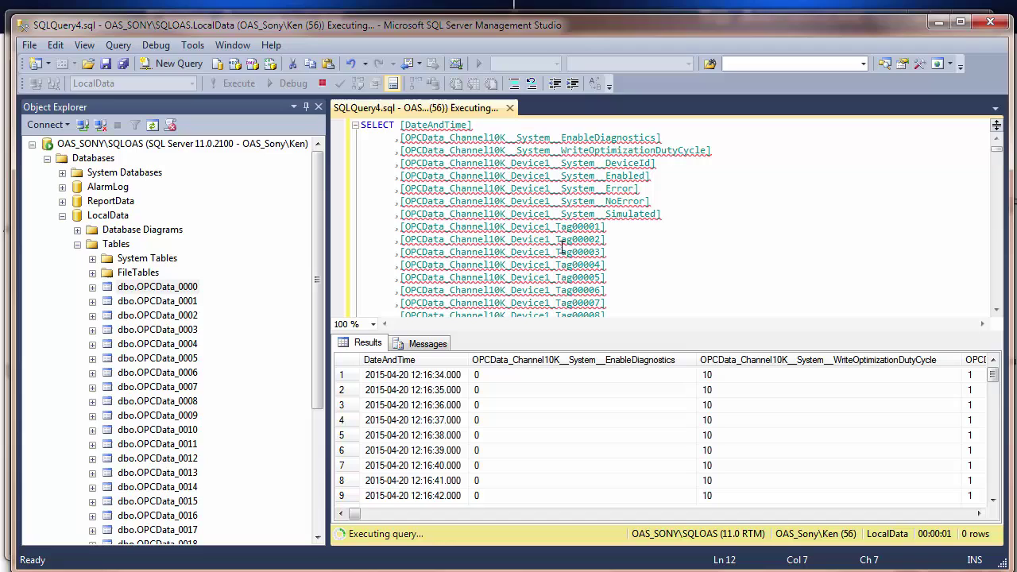
- Page through the 673 logged rows, around rows 474 to 491
left_click_drag(995, 377, 998, 459)
left_click(996, 474)
left_click(997, 478)
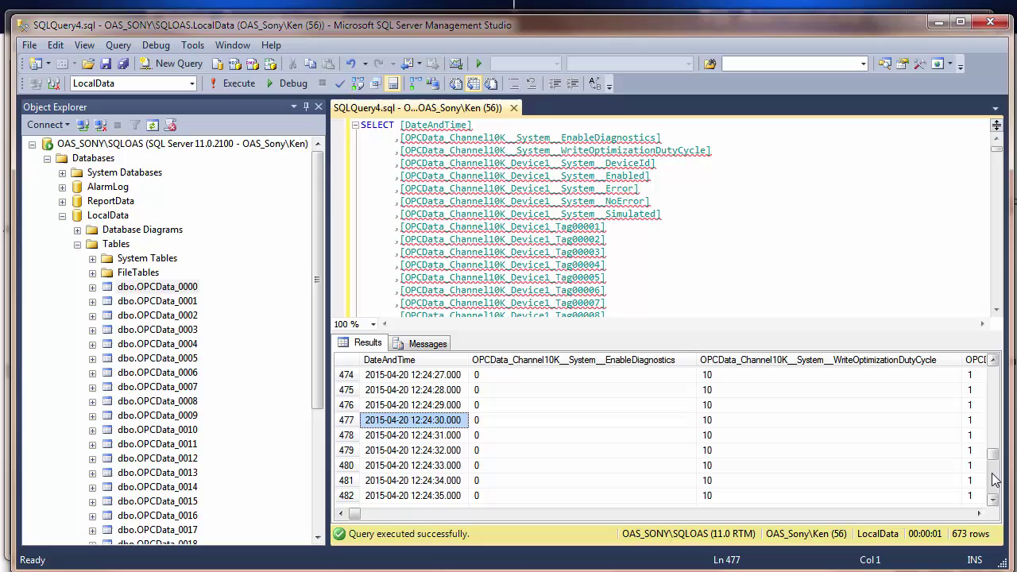
left_click(997, 476)
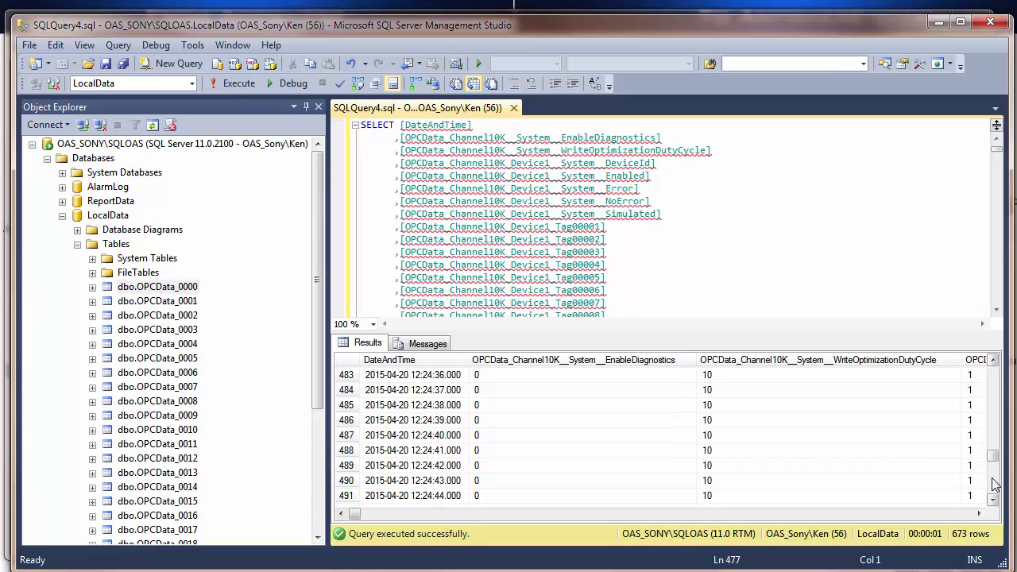
left_click(997, 417)
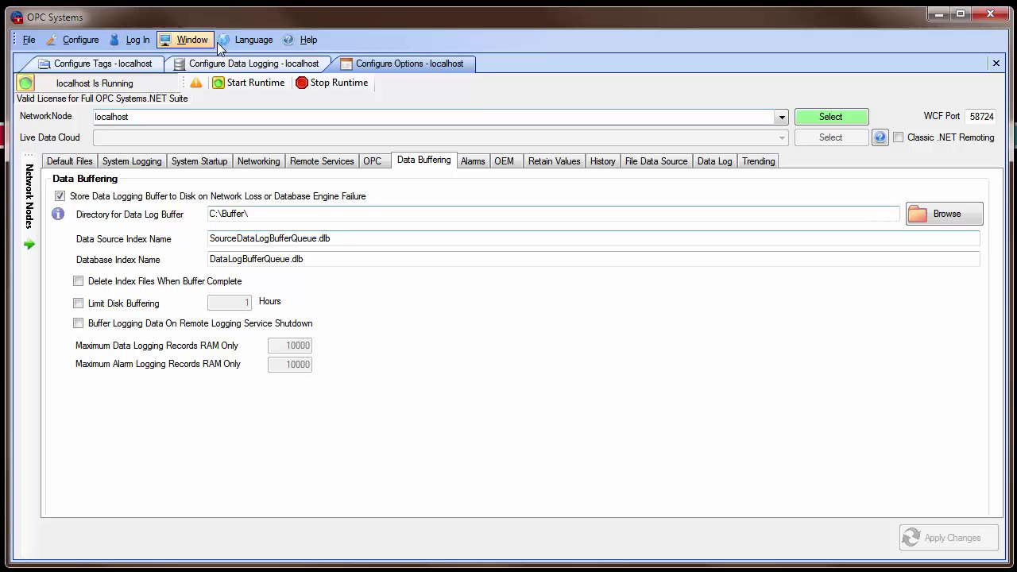
- Open the tag browser to add a new tag field to the OPCData_0000 logging group
left_click(234, 65)
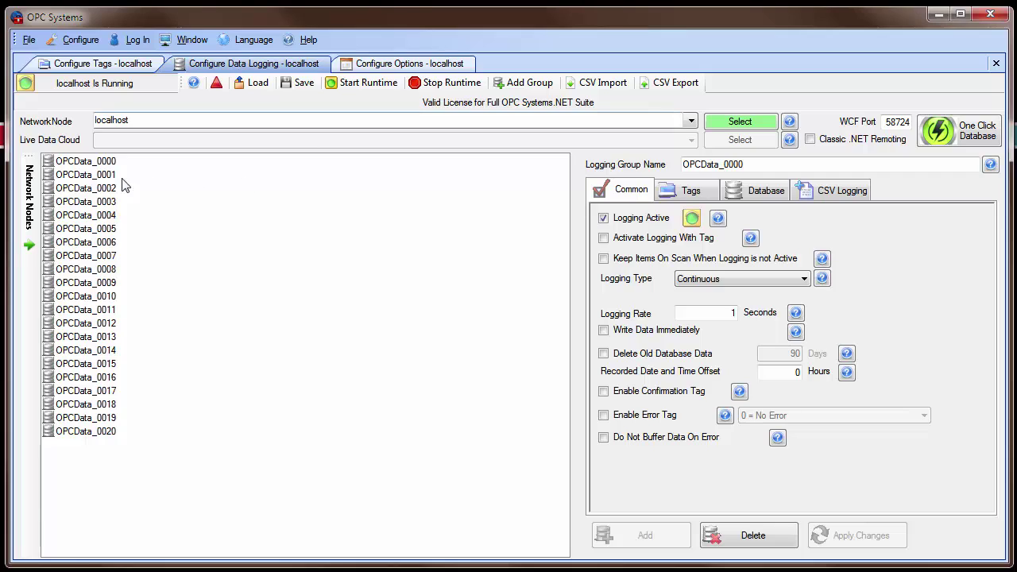
left_click(689, 191)
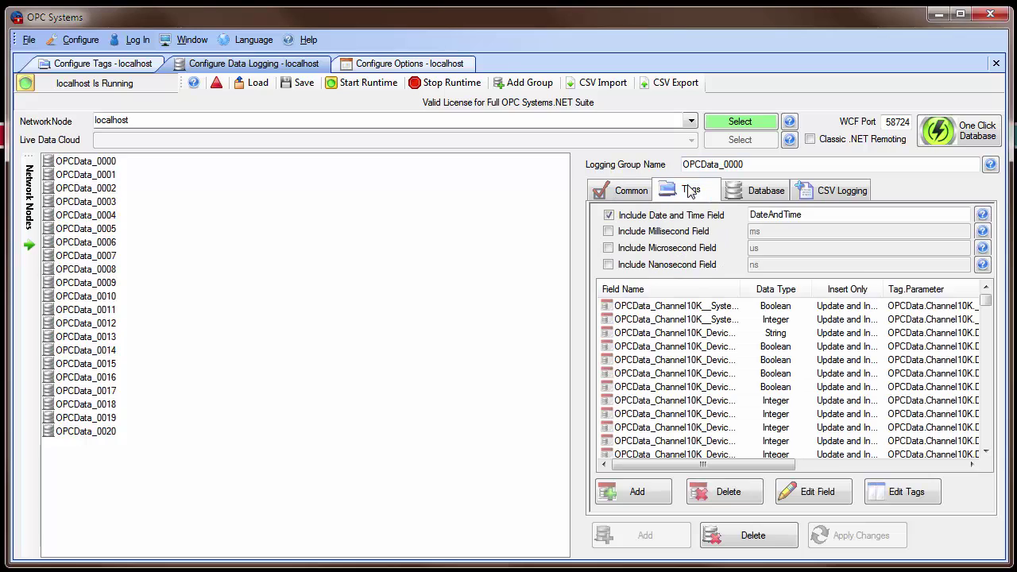
left_click(637, 492)
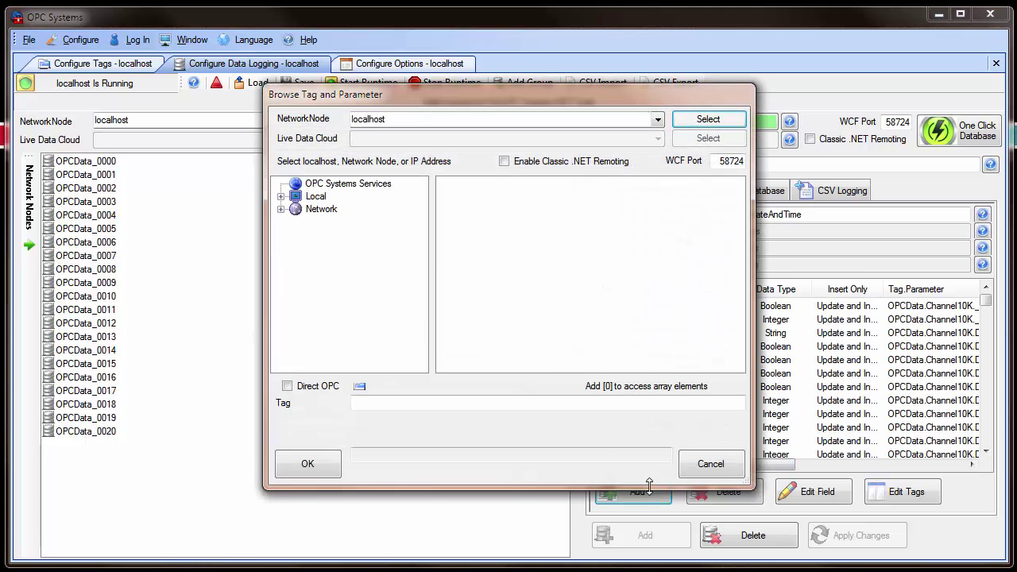
left_click(658, 120)
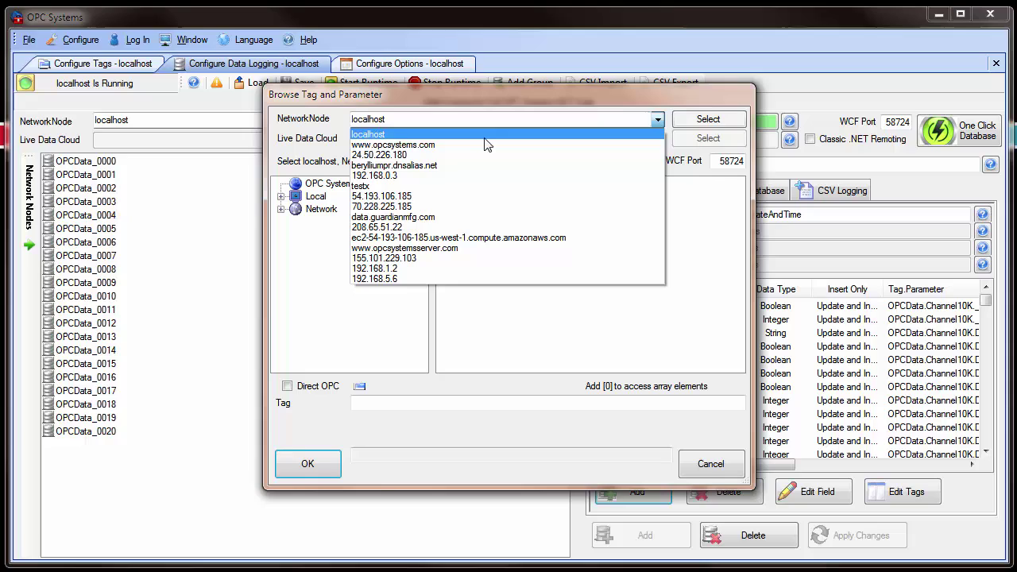
left_click(433, 147)
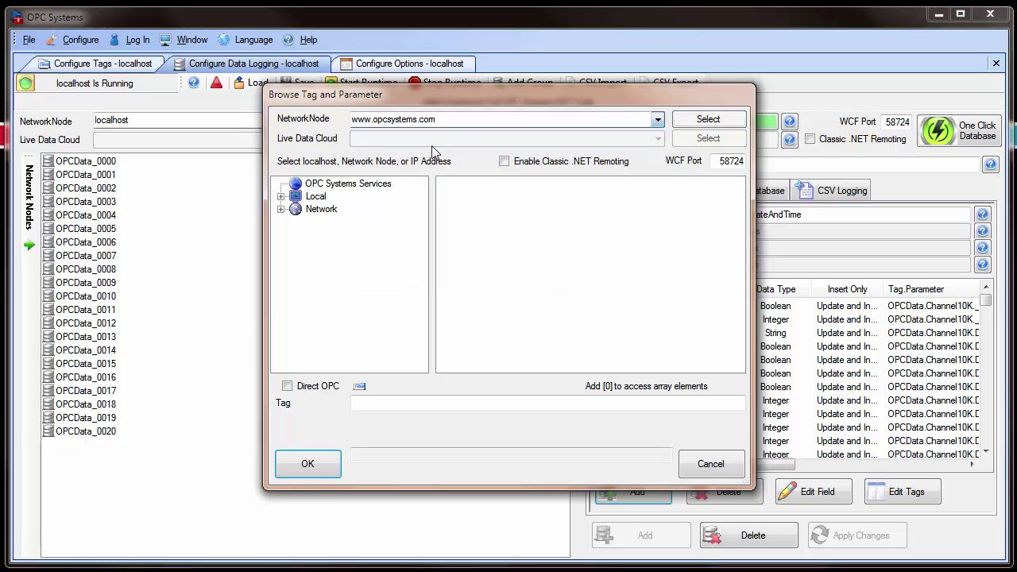
left_click(702, 127)
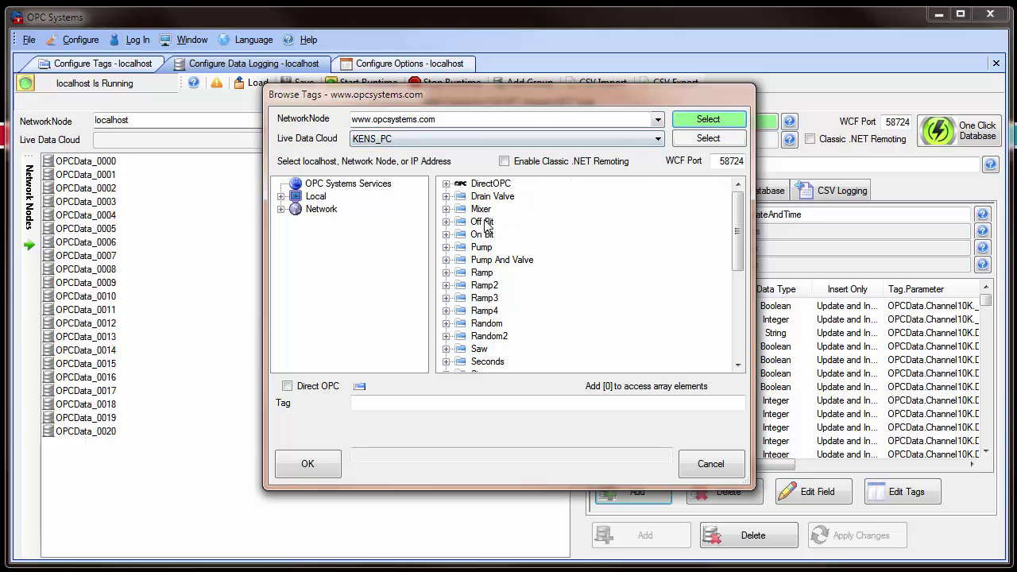
left_click(448, 247)
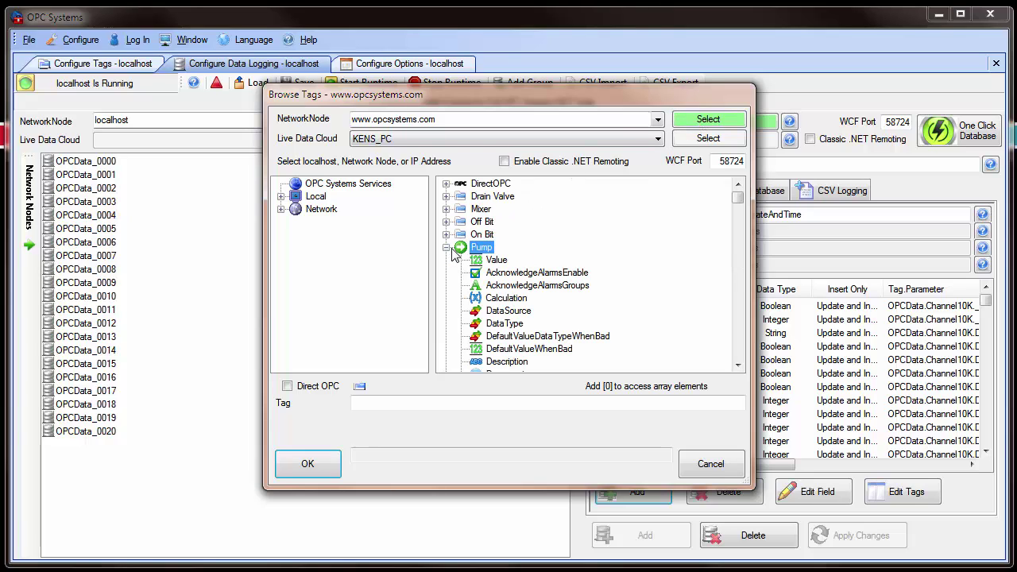
left_click(497, 262)
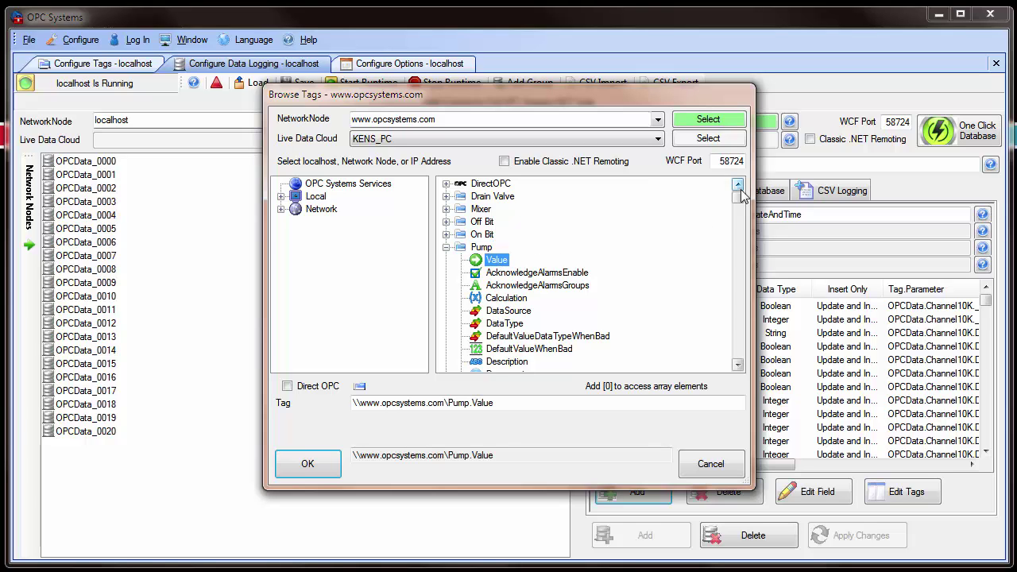
mouse_move(742, 195)
left_mouse_down()
mouse_move(738, 227)
mouse_move(738, 204)
left_mouse_up()
left_click(446, 405)
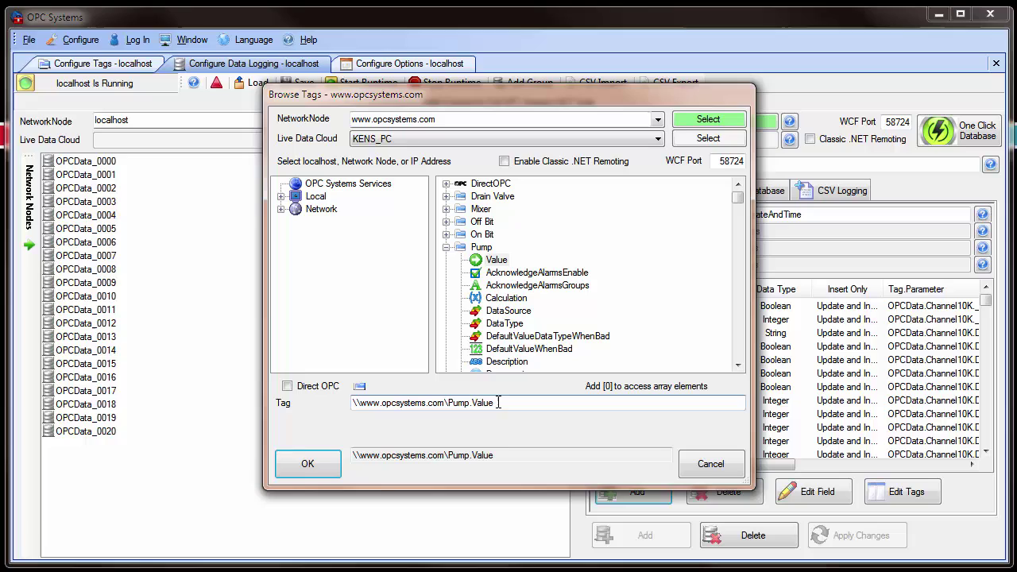
left_click_drag(498, 403, 347, 404)
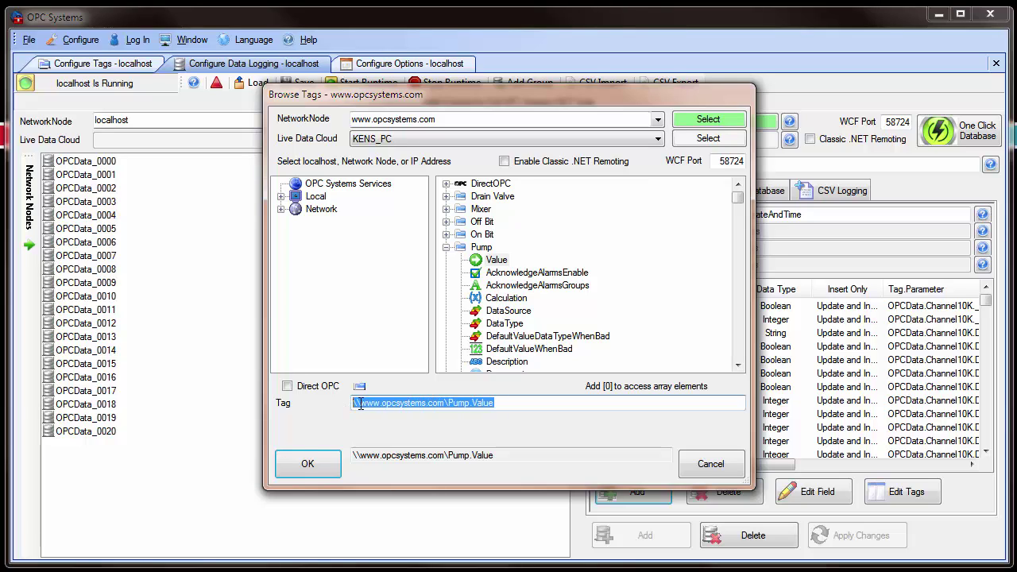
left_click_drag(361, 406, 445, 403)
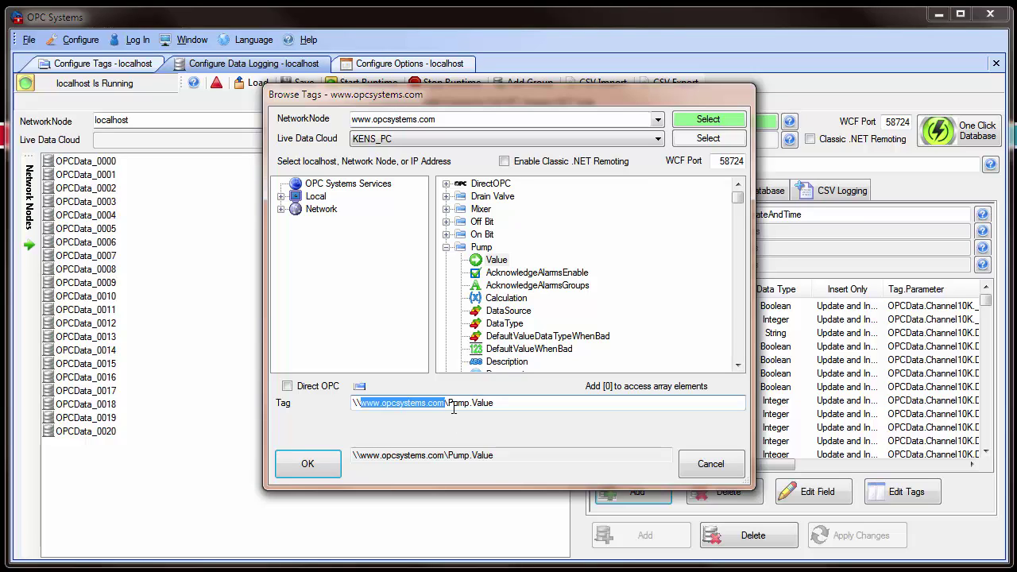
left_click(449, 403)
left_click_drag(449, 403, 517, 402)
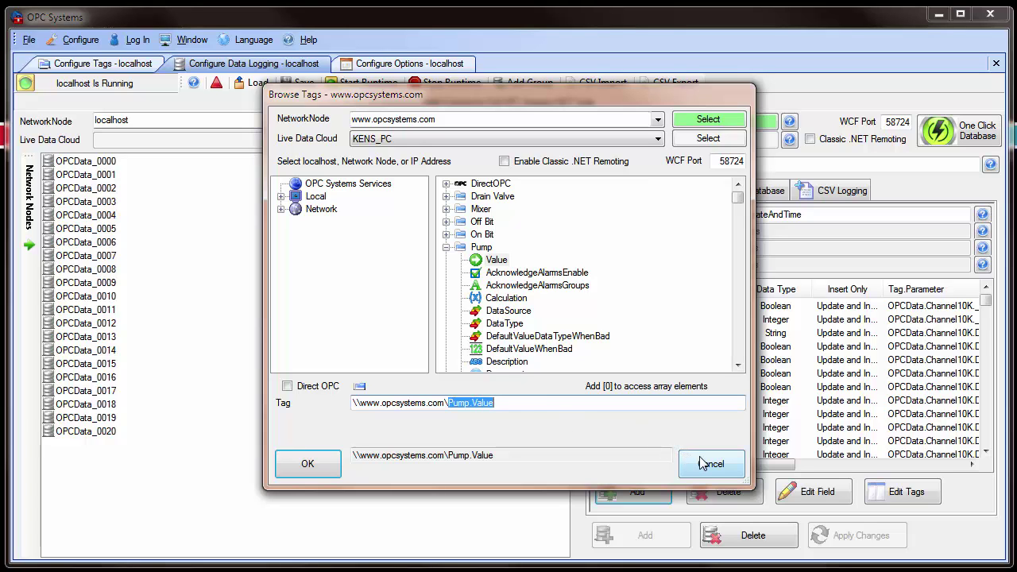
left_click(701, 458)
left_click(749, 448)
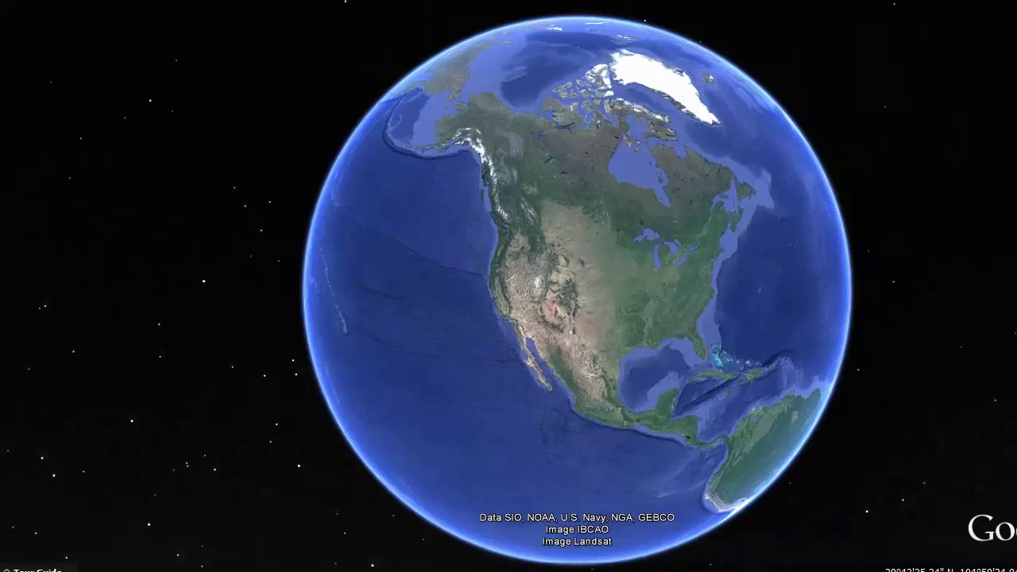
- Rotate the globe westward past the Pacific and Australia, across the Indian Ocean, to Africa and Madagascar
left_click_drag(438, 220, 629, 225)
left_click_drag(529, 255, 720, 257)
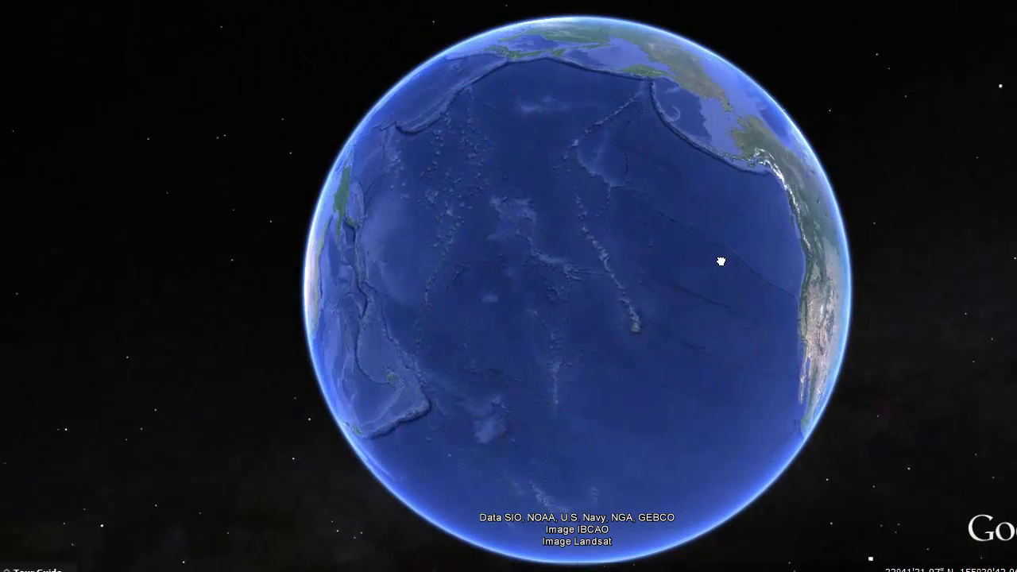
left_click_drag(565, 275, 742, 279)
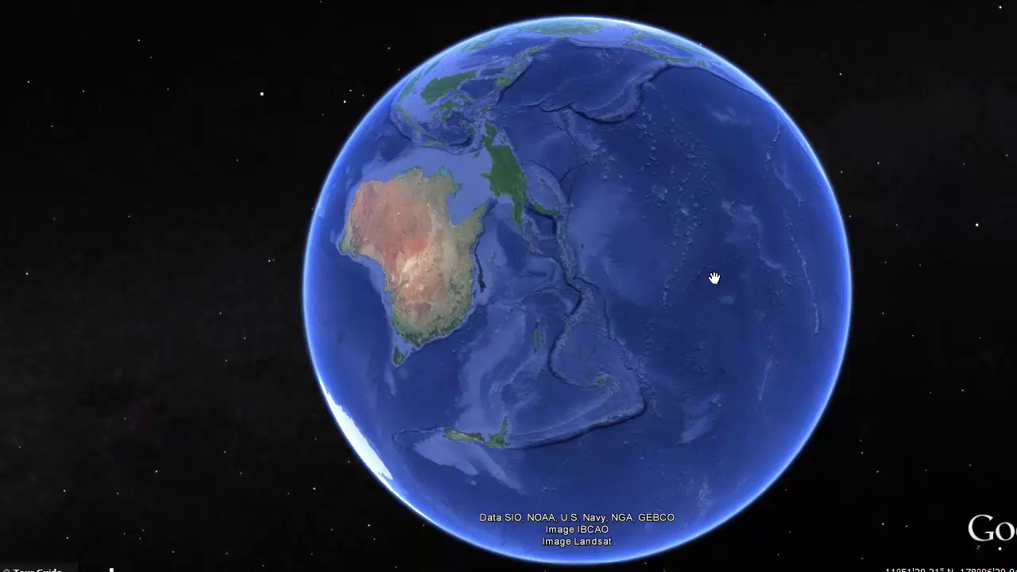
left_click_drag(533, 291, 649, 345)
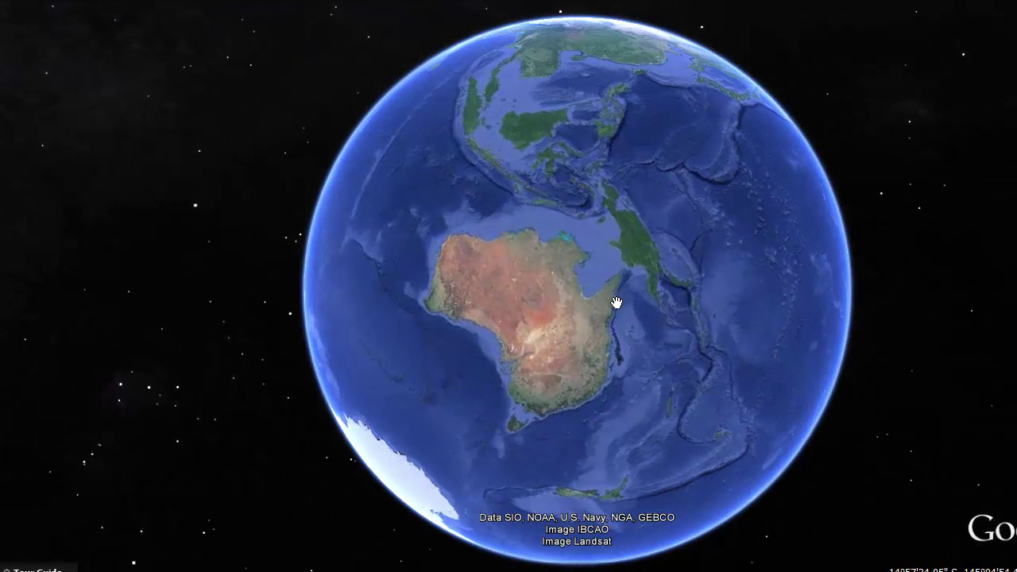
left_click_drag(431, 250, 670, 241)
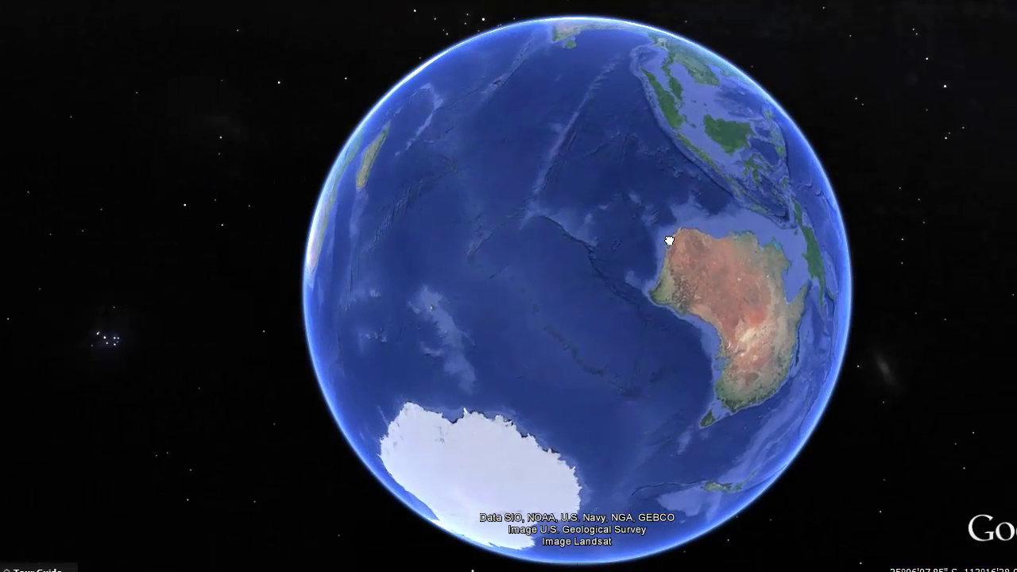
left_click_drag(411, 289, 654, 311)
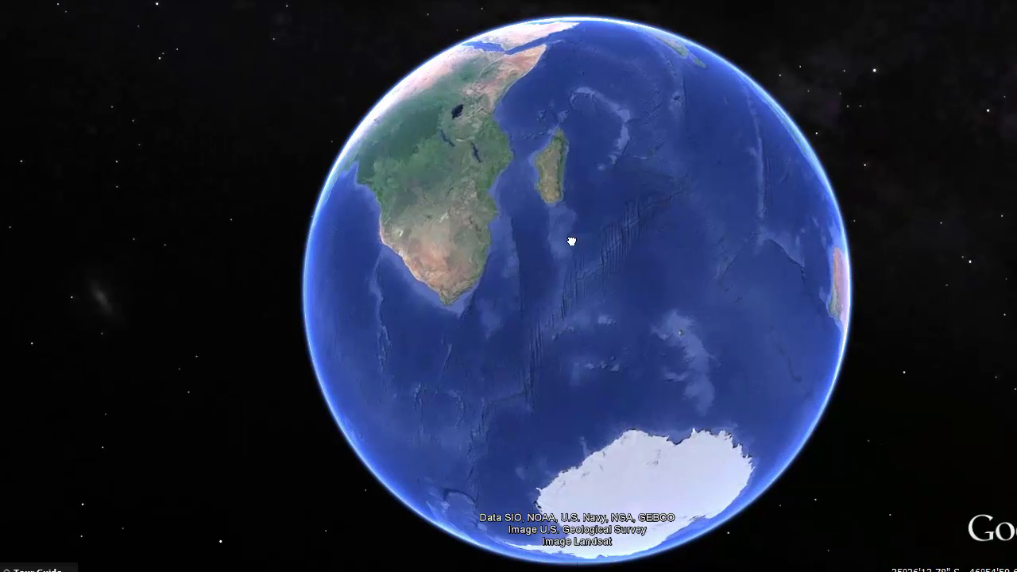
left_click_drag(574, 241, 635, 368)
left_click_drag(595, 230, 618, 284)
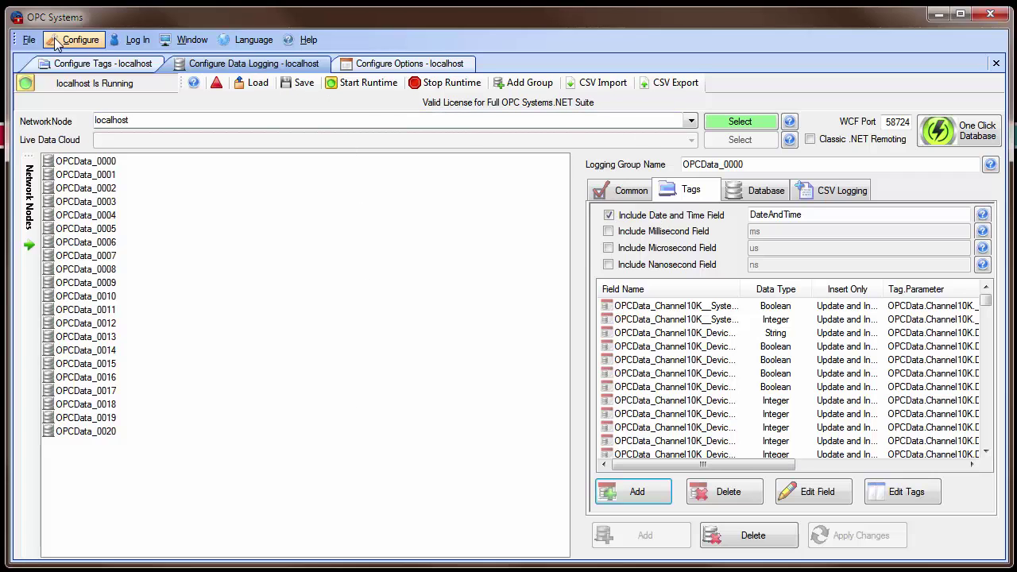
left_click(56, 44)
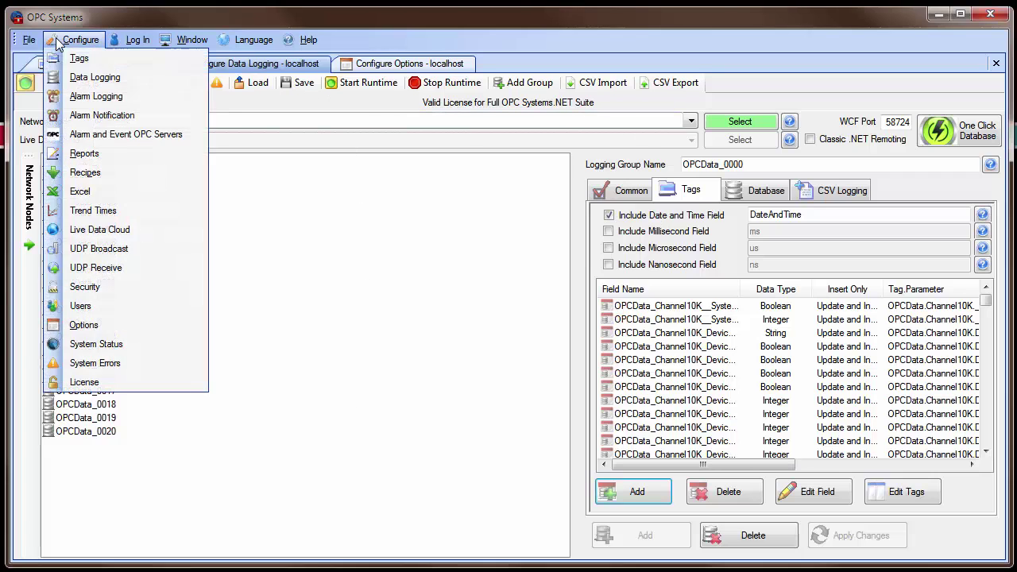
left_click(94, 231)
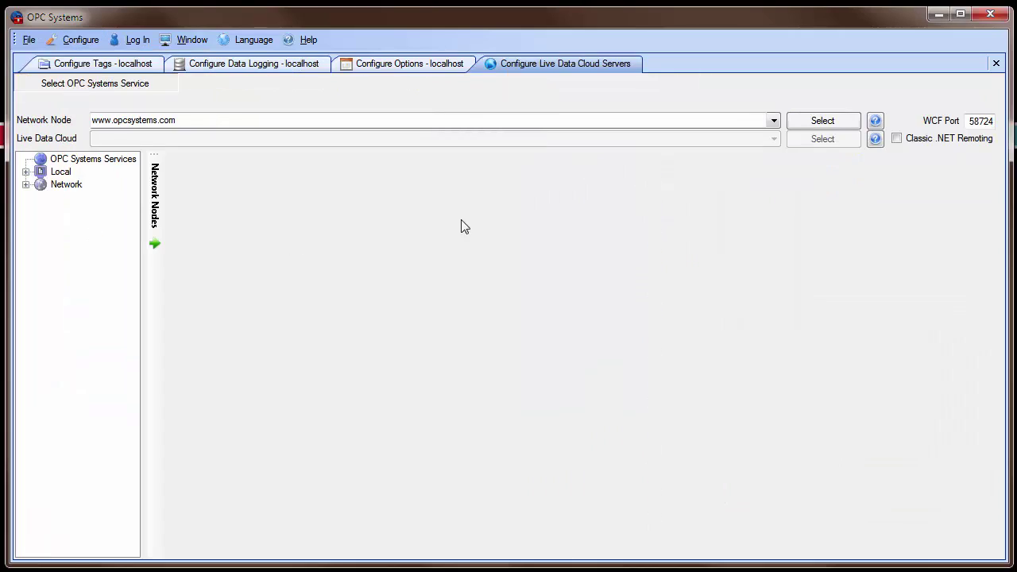
left_click(812, 124)
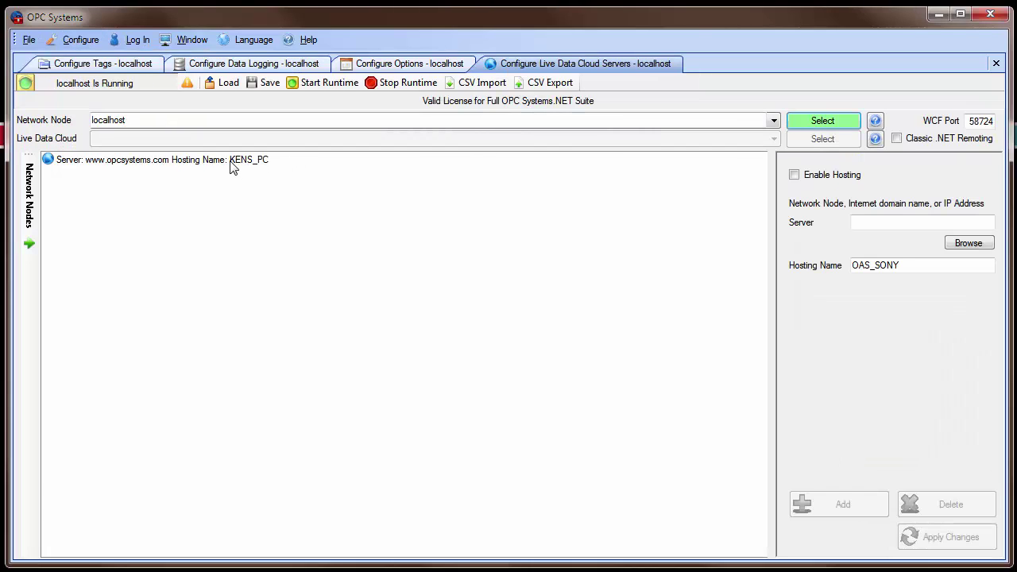
left_click(230, 167)
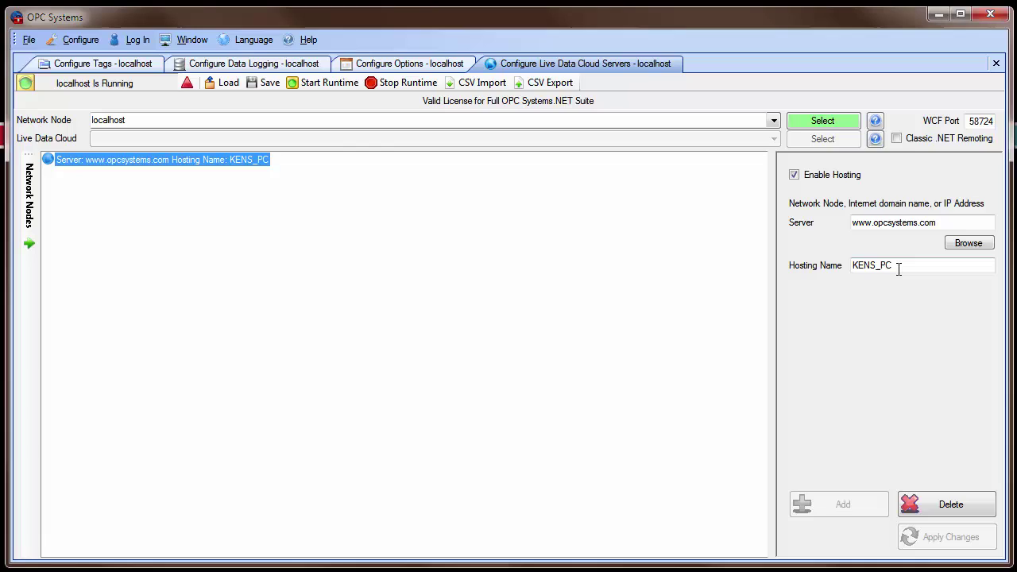
left_click_drag(899, 269, 844, 265)
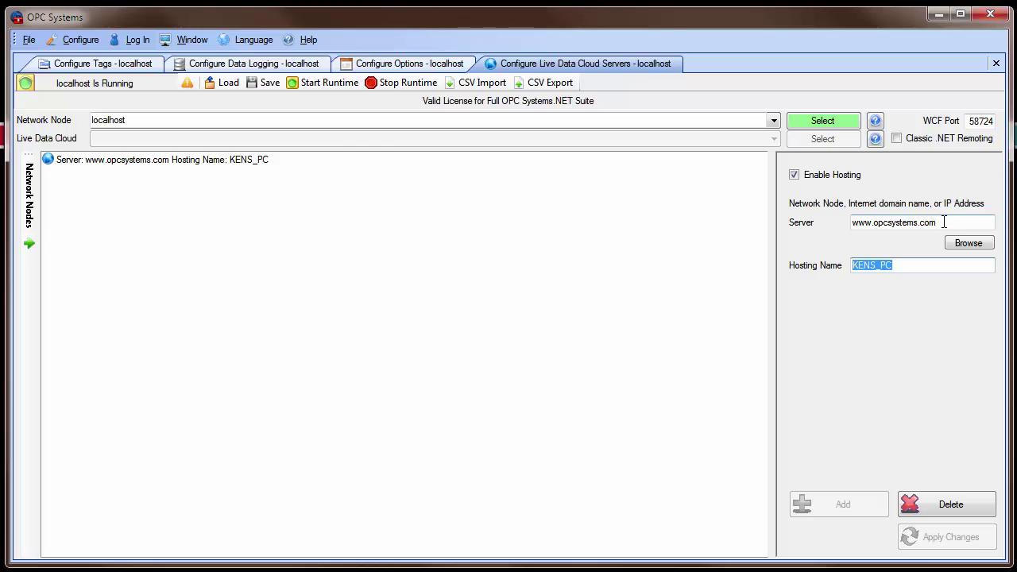
left_click_drag(944, 223, 846, 223)
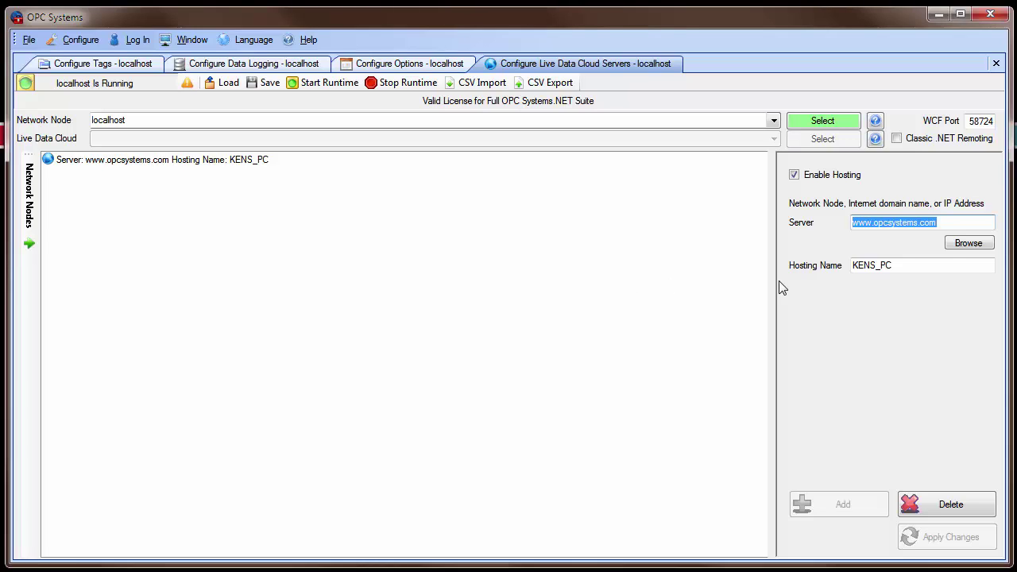
left_click_drag(943, 265, 833, 257)
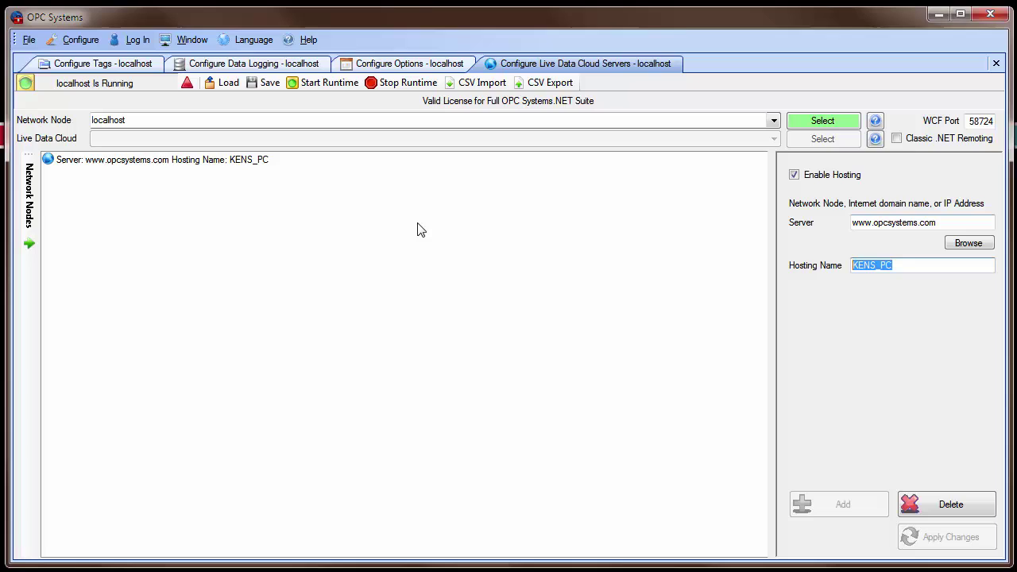
left_click(248, 64)
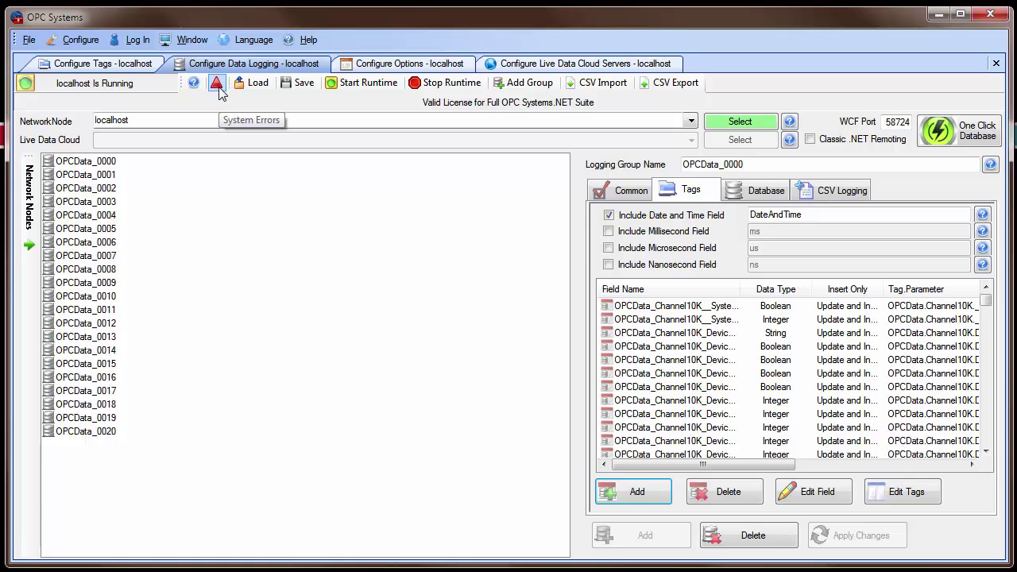
- Read the Data Buffering > DataLog > State messages in System Errors, then collapse the tree
left_click(220, 90)
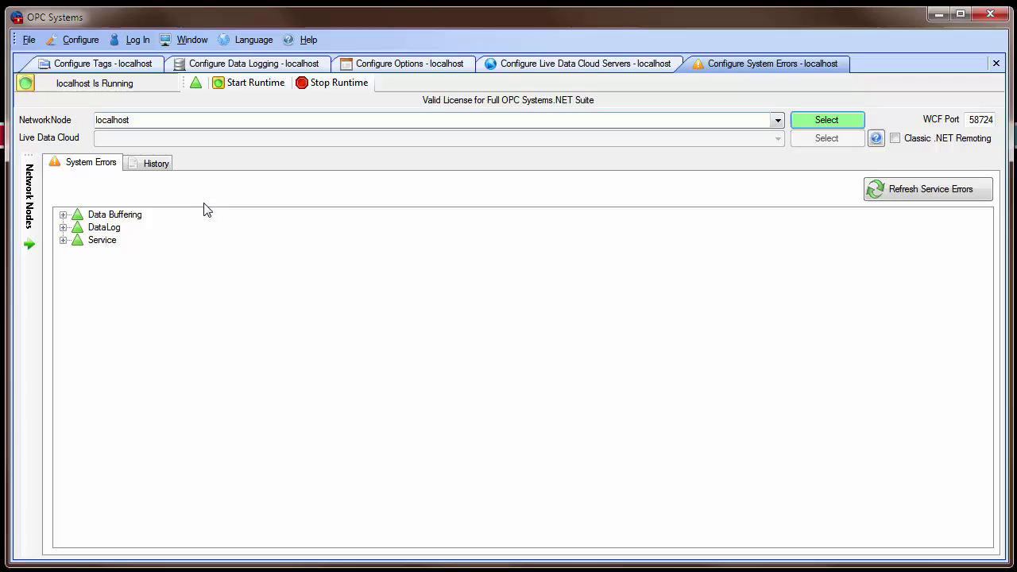
left_click(64, 227)
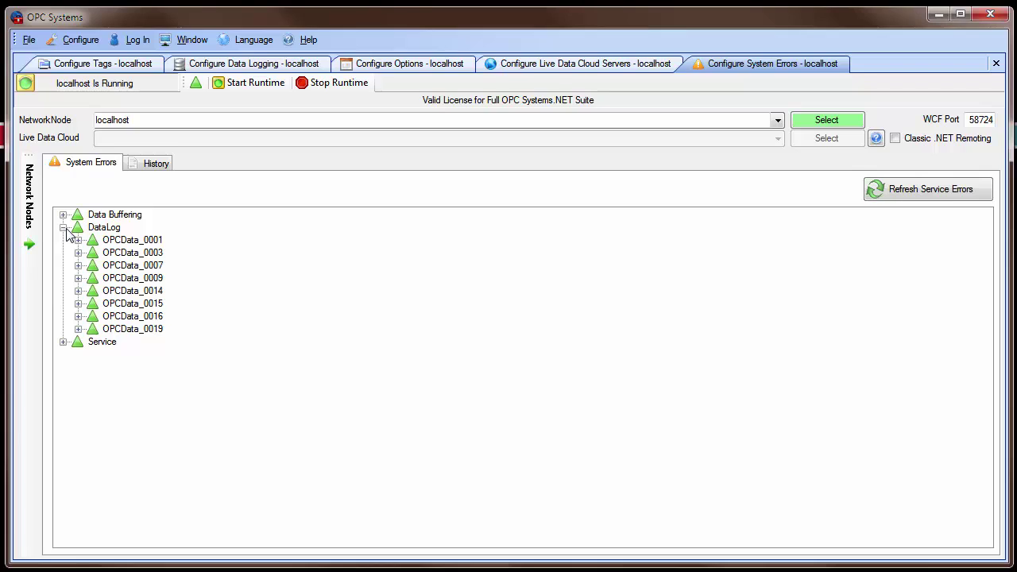
left_click(64, 214)
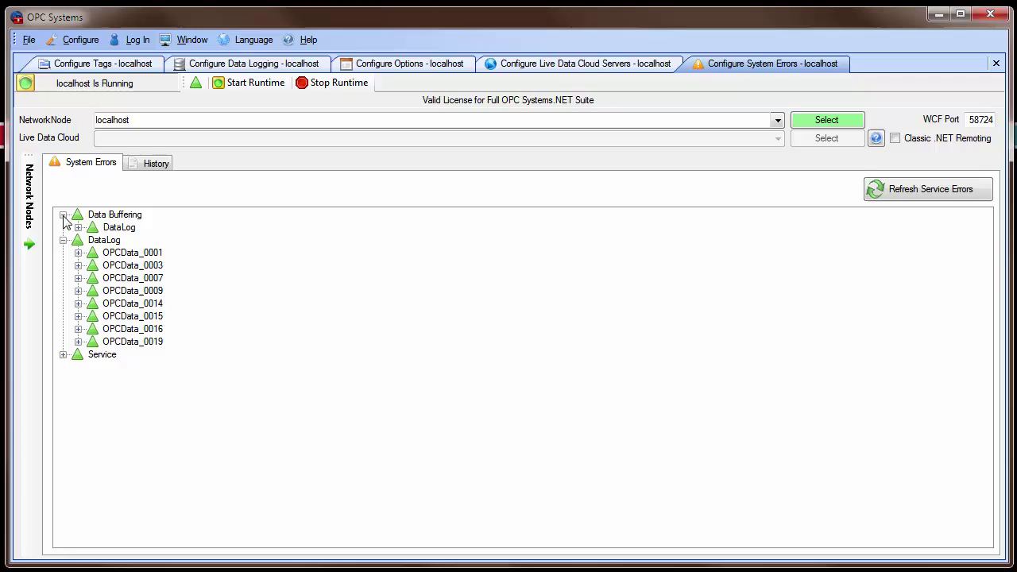
left_click(78, 228)
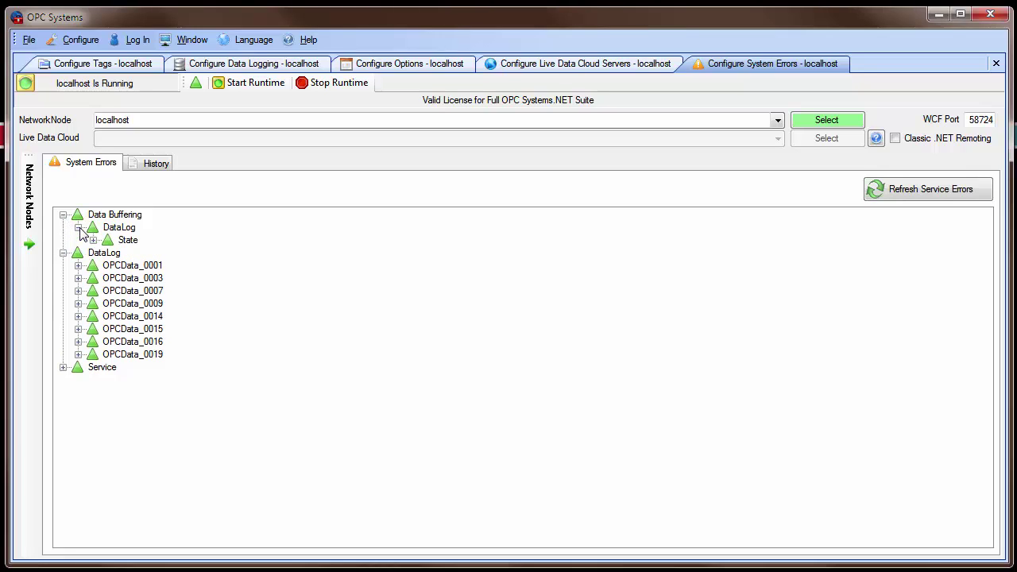
left_click(93, 240)
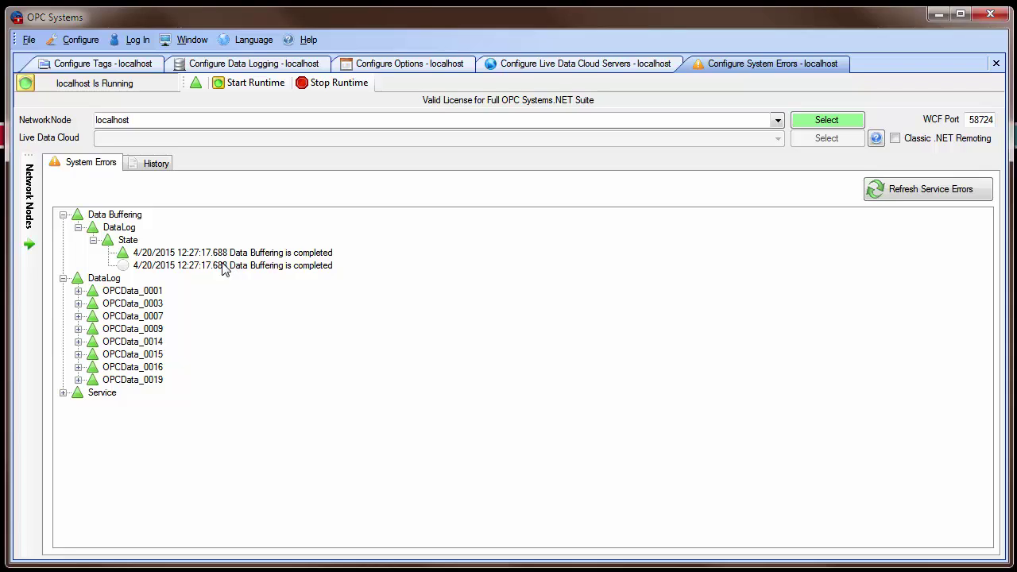
left_click(78, 228)
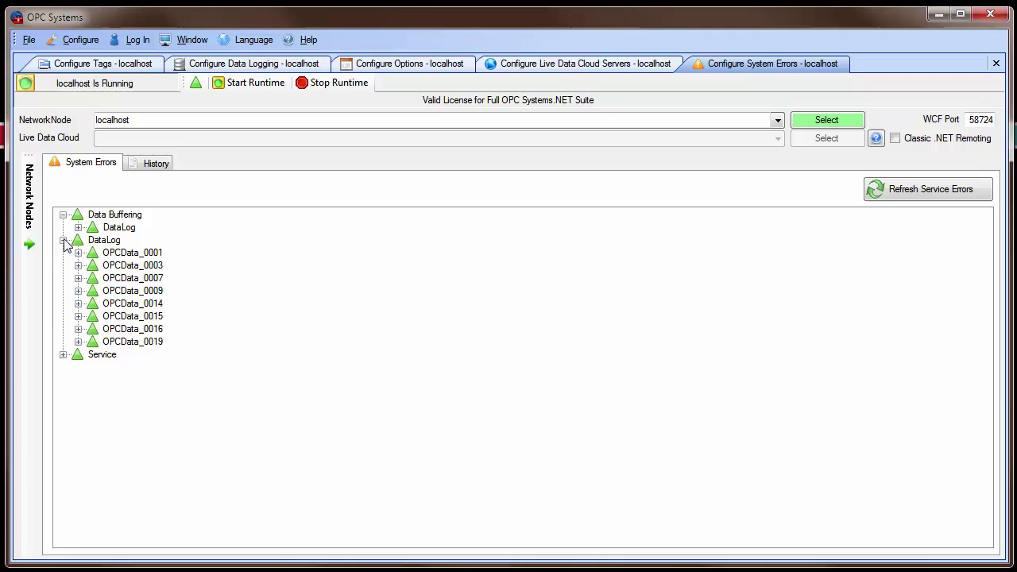
left_click(63, 240)
left_click(63, 216)
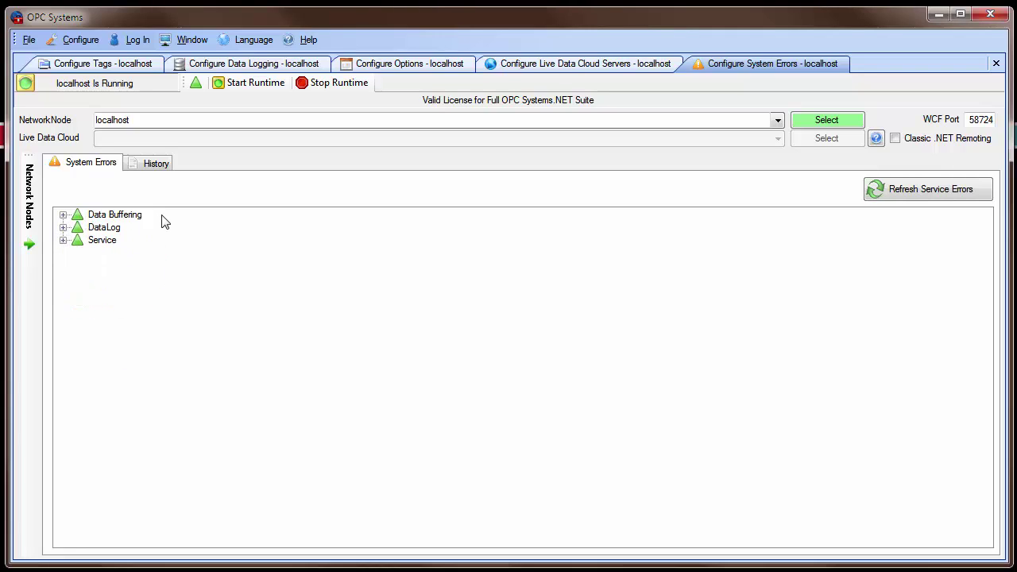
left_click(996, 62)
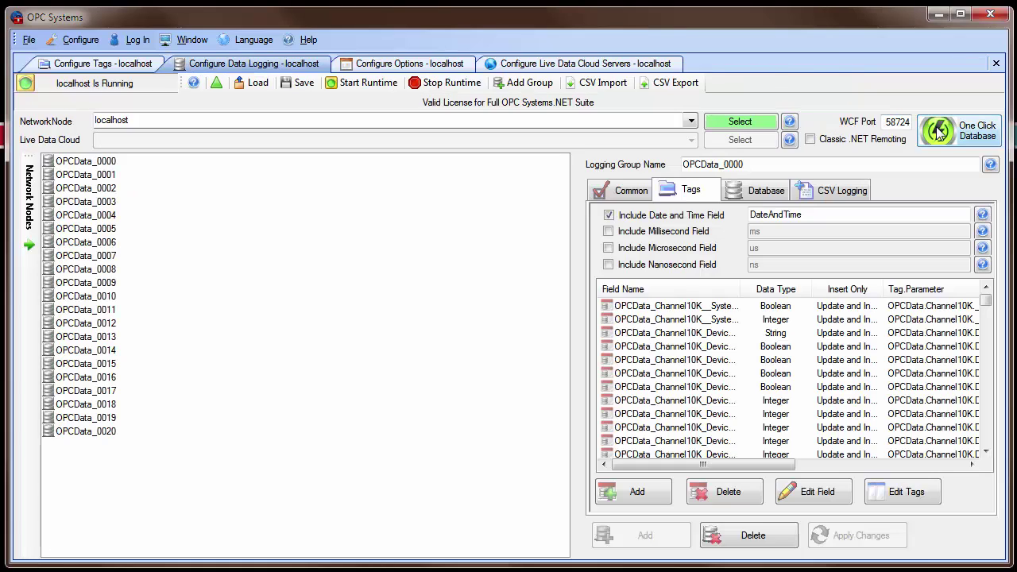
left_click(940, 133)
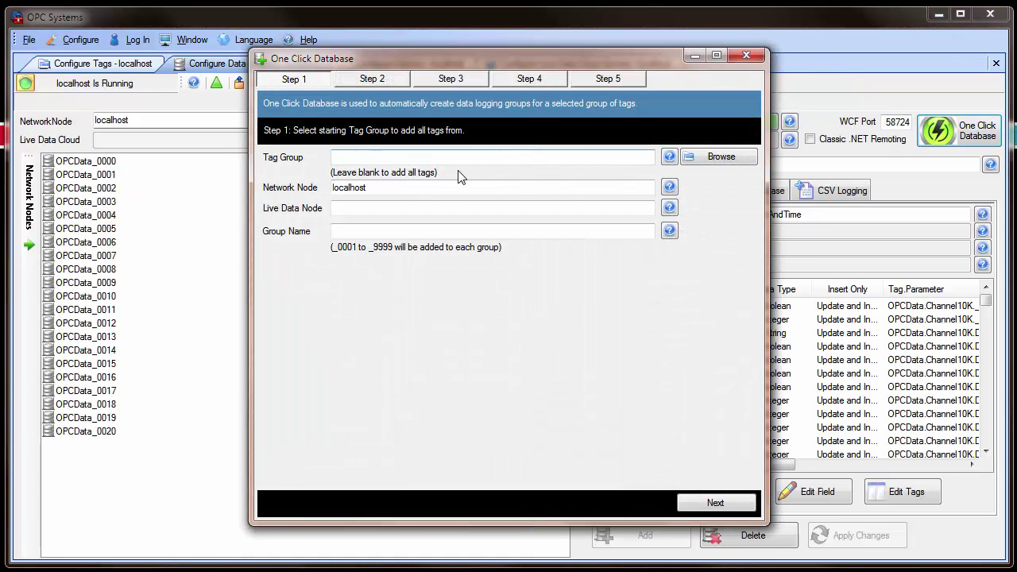
left_click(700, 157)
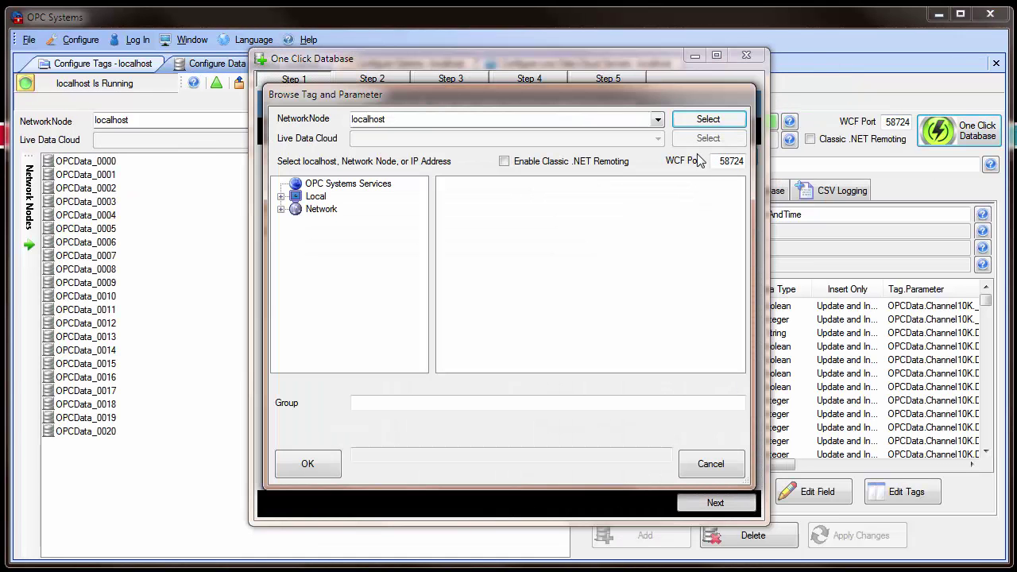
left_click(658, 120)
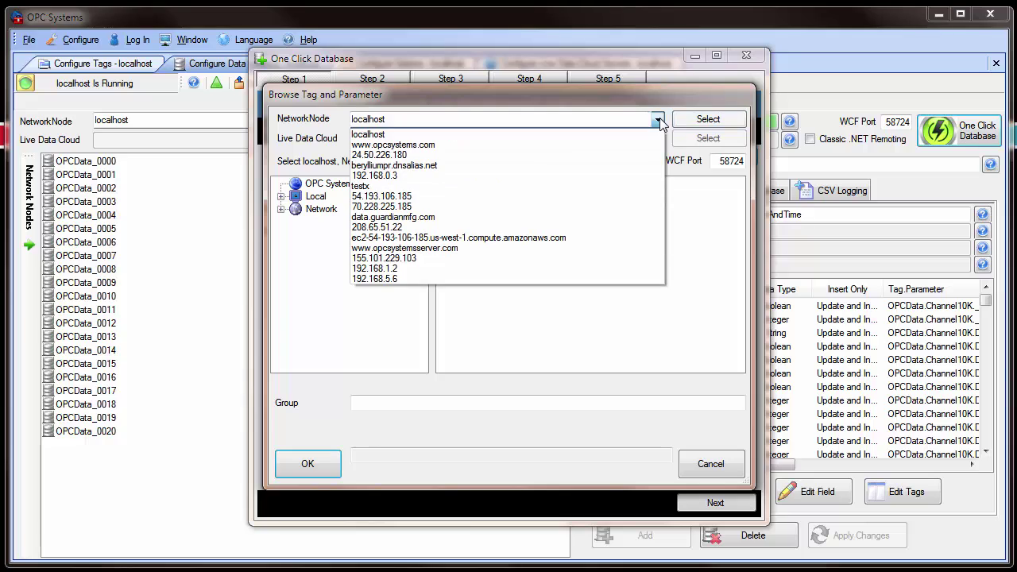
left_click(476, 146)
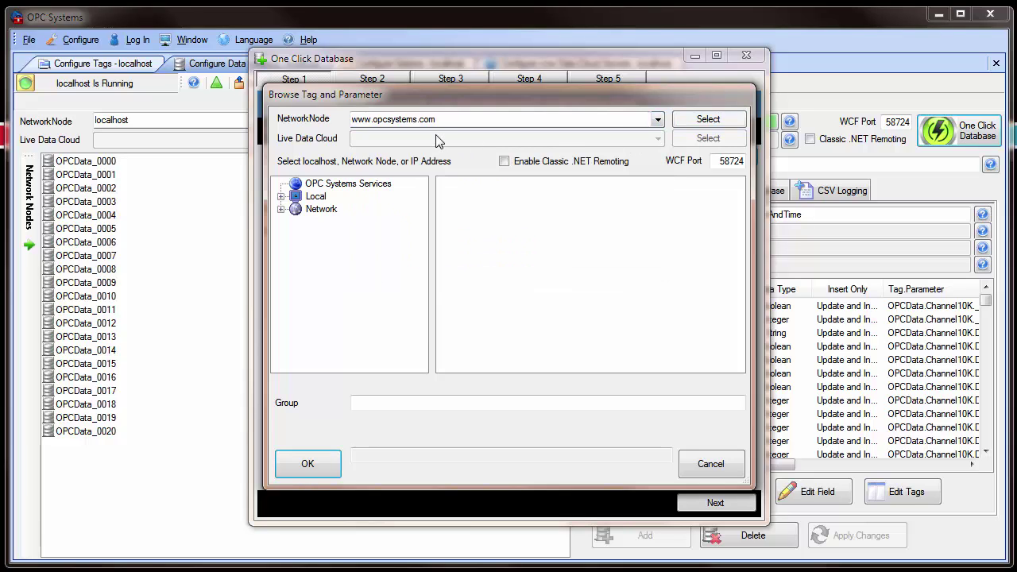
left_click(699, 121)
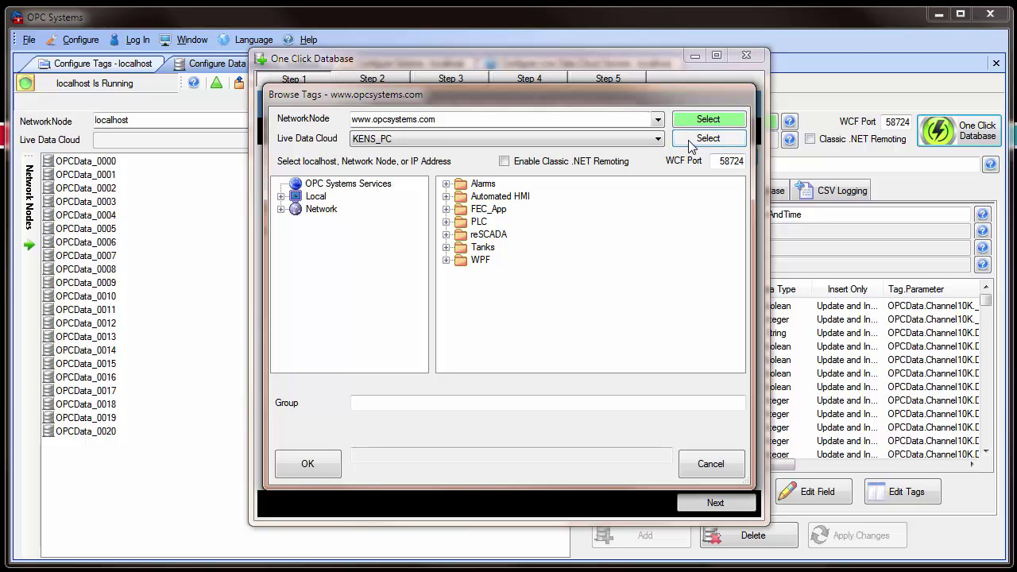
left_click(690, 143)
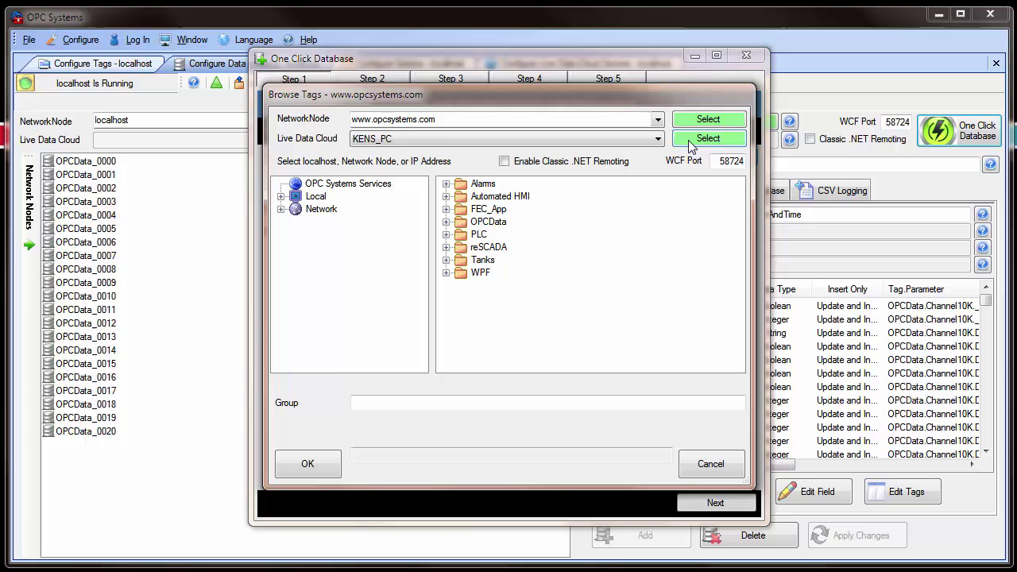
left_click(487, 224)
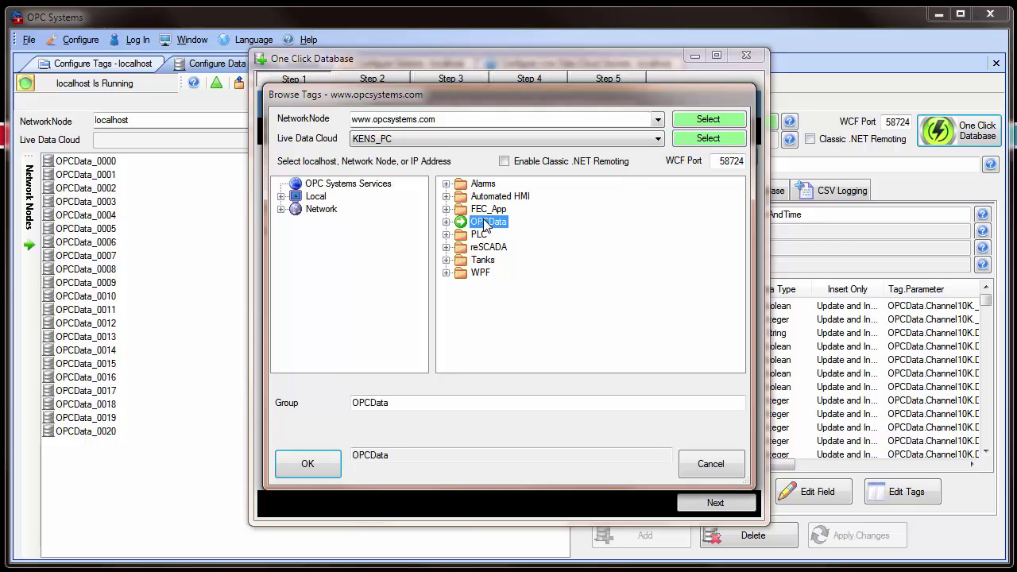
left_click(310, 465)
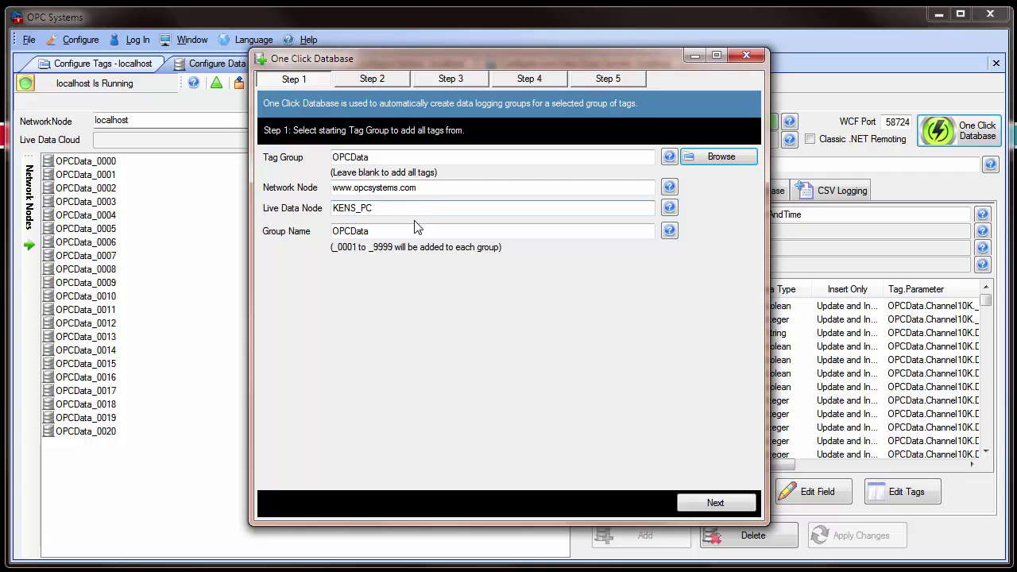
- Replace the group name OPCData with LiveDataCloud
left_click(402, 231)
left_click_drag(402, 231, 307, 232)
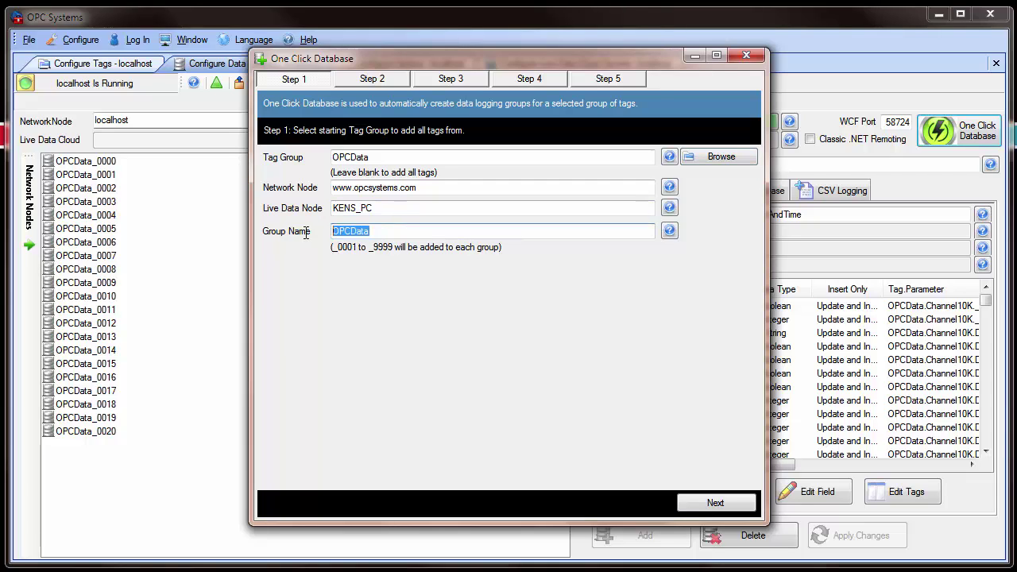
type("L")
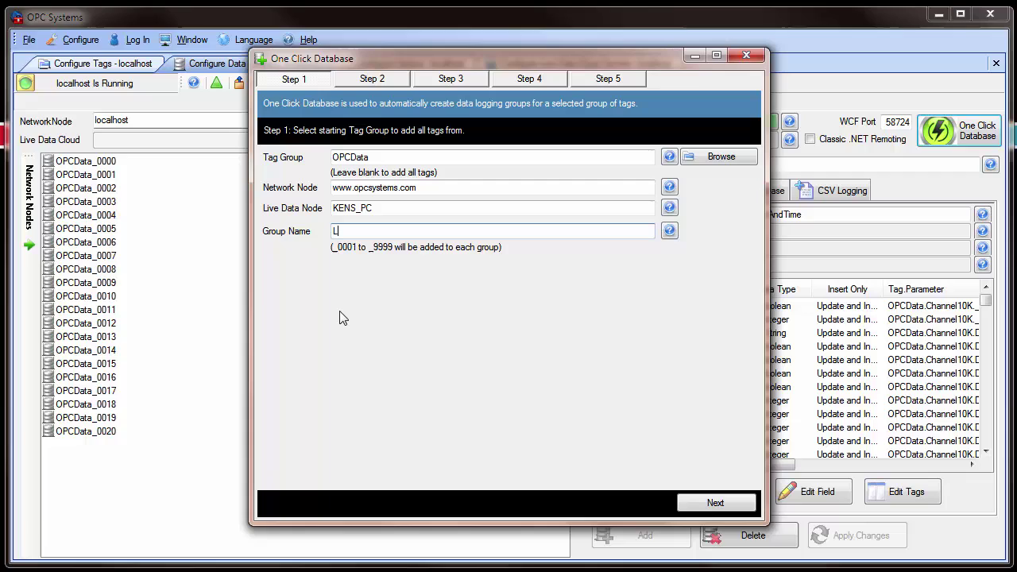
type("iveDataC")
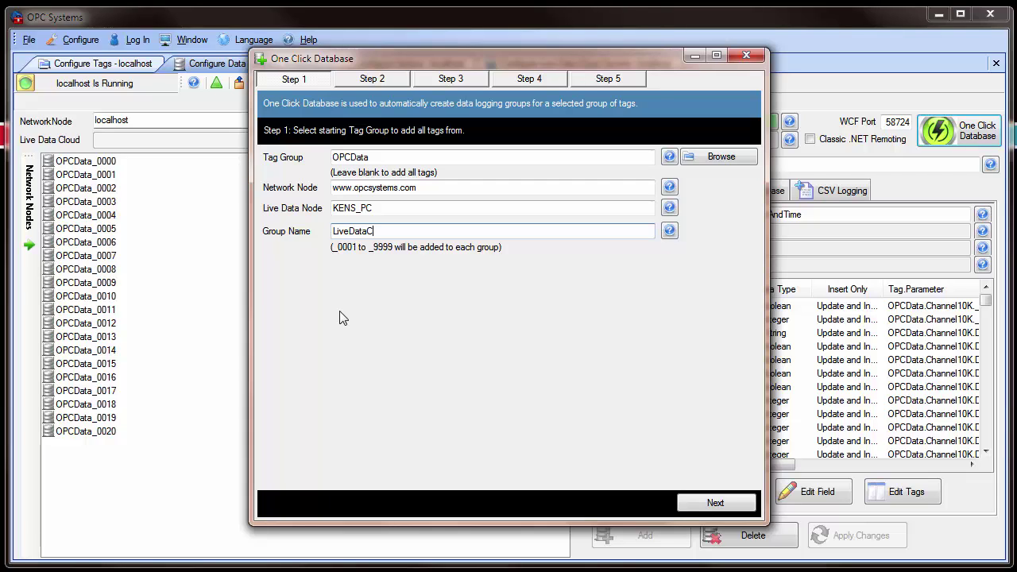
type("loud")
- Set the logging type to Data Change Row and check the data change deadband
left_click(714, 505)
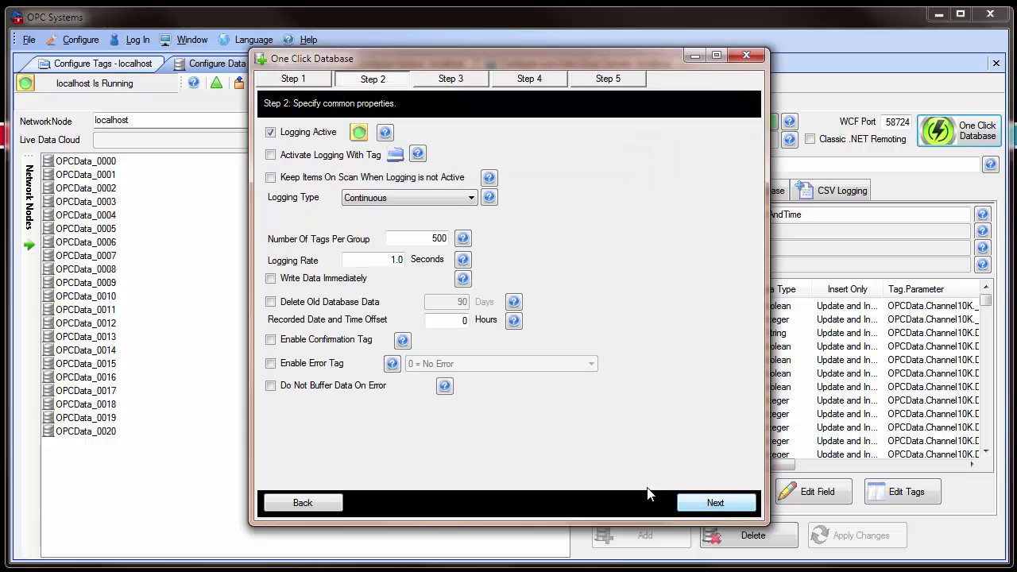
left_click(450, 199)
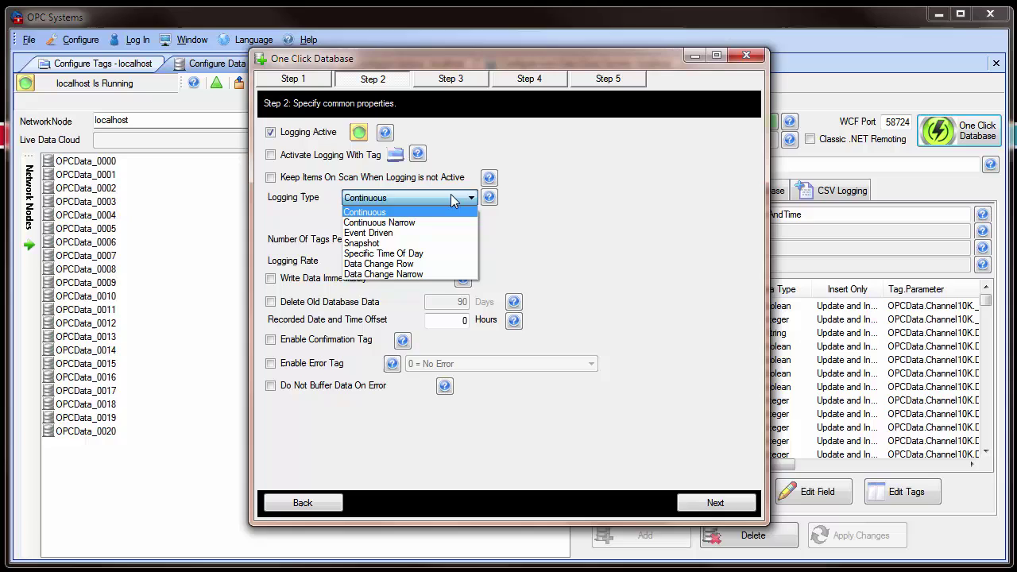
left_click(406, 265)
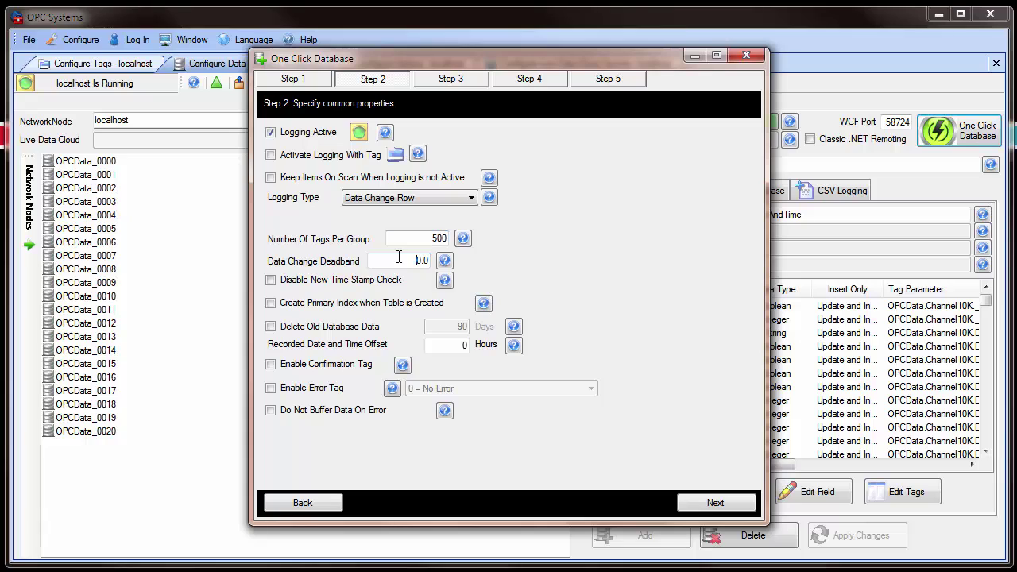
left_click(423, 262)
- Enable Log To Database with database name LiveDataCloud and finish the wizard
left_click(715, 503)
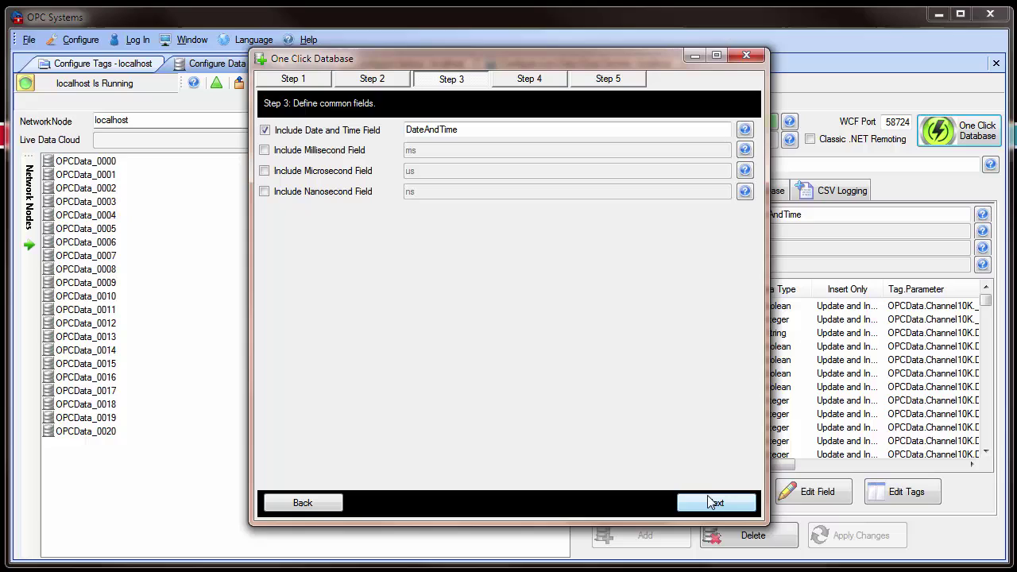
left_click(713, 503)
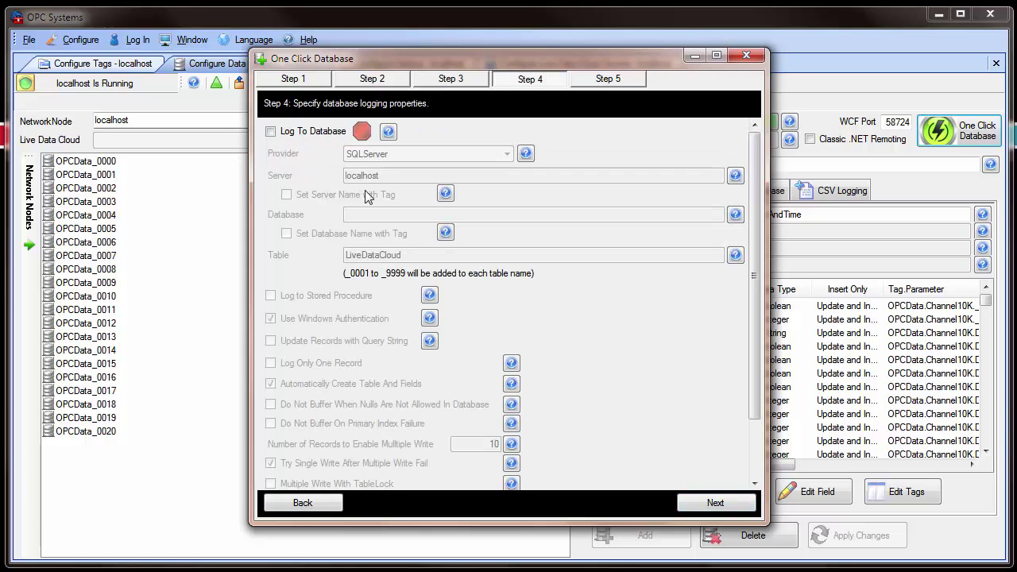
left_click(312, 133)
left_click(390, 175)
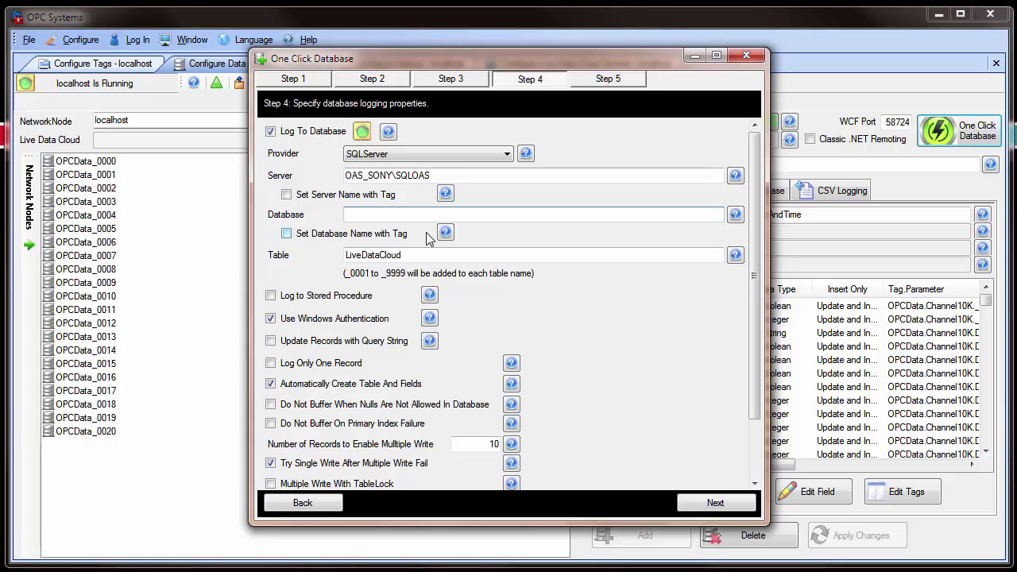
type("Live")
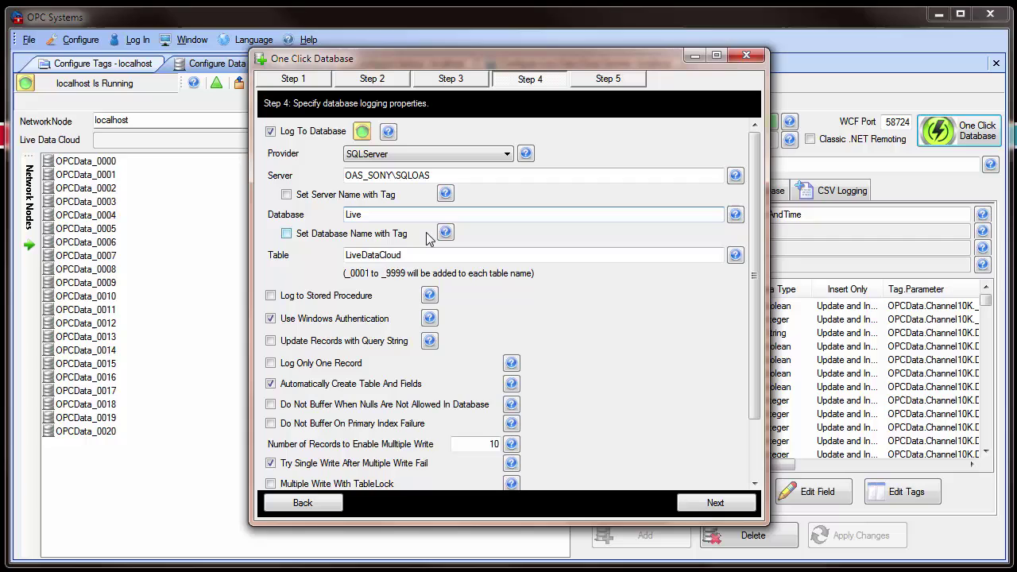
type("DataClu")
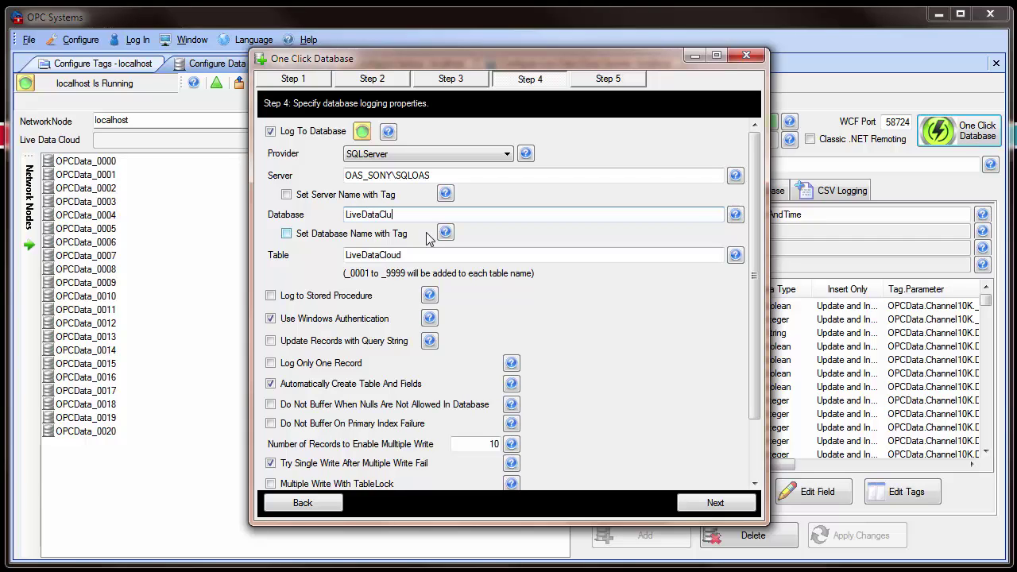
left_click(696, 509)
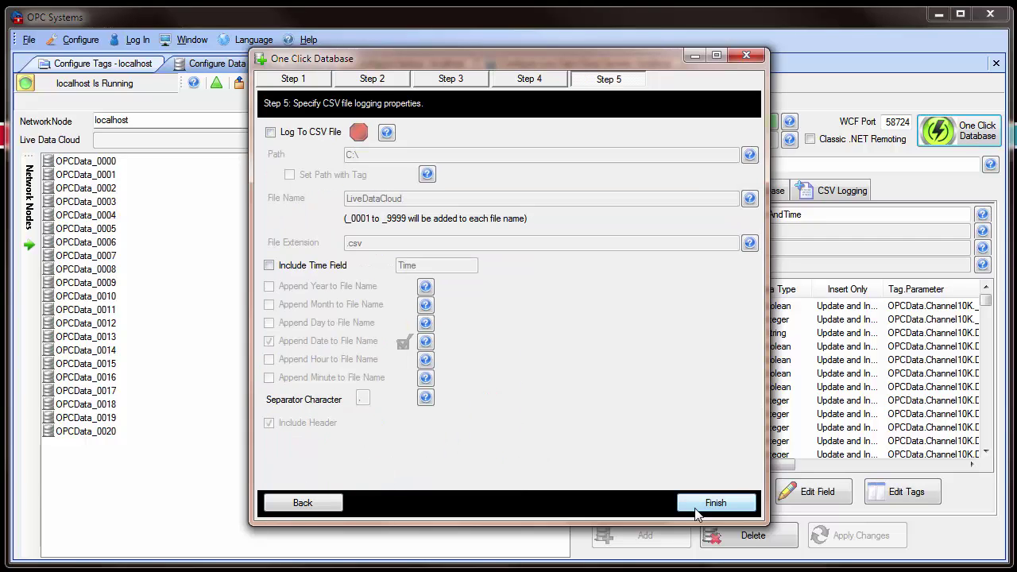
left_click(698, 509)
left_click(636, 350)
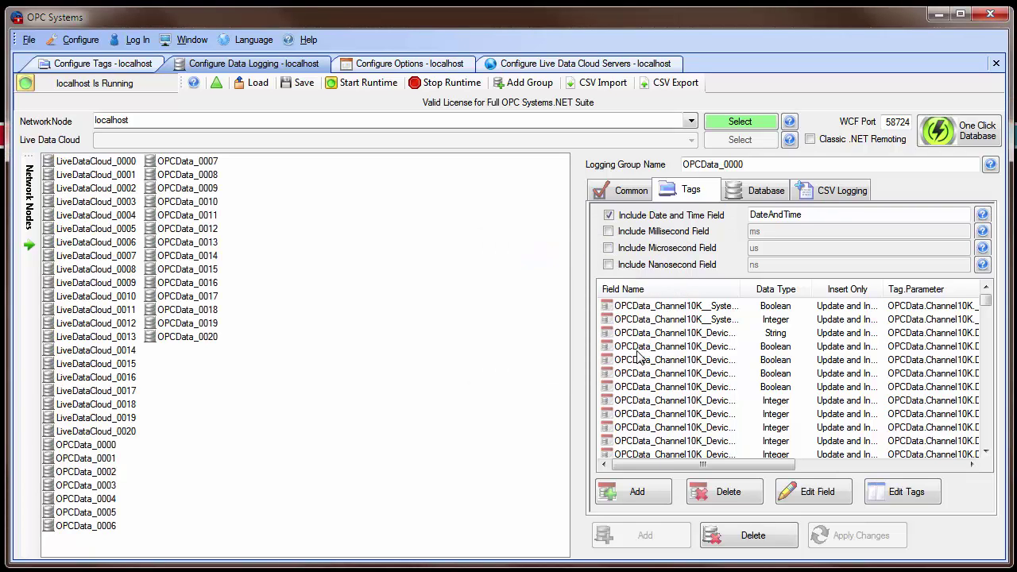
left_click(97, 163)
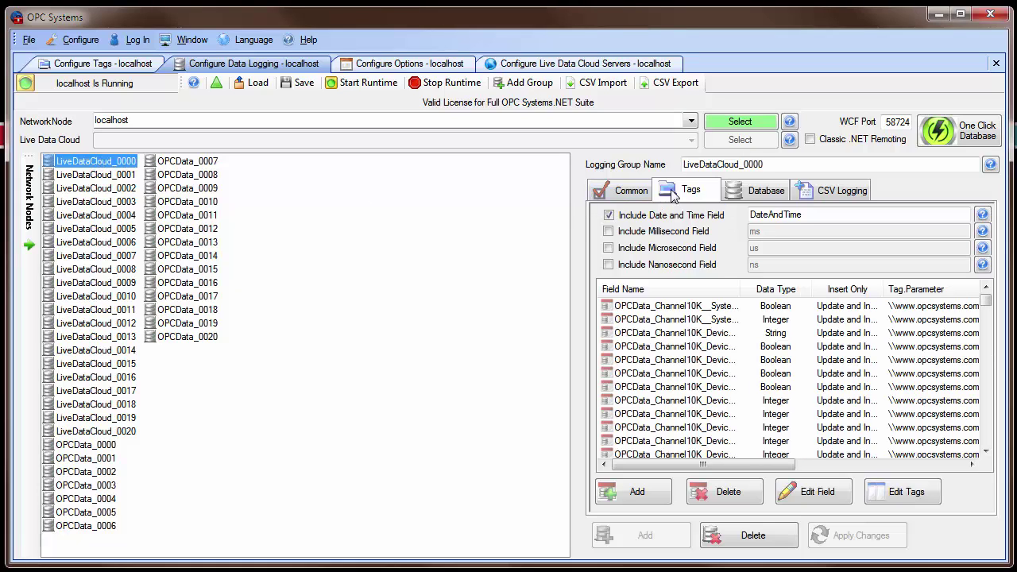
left_click(685, 309)
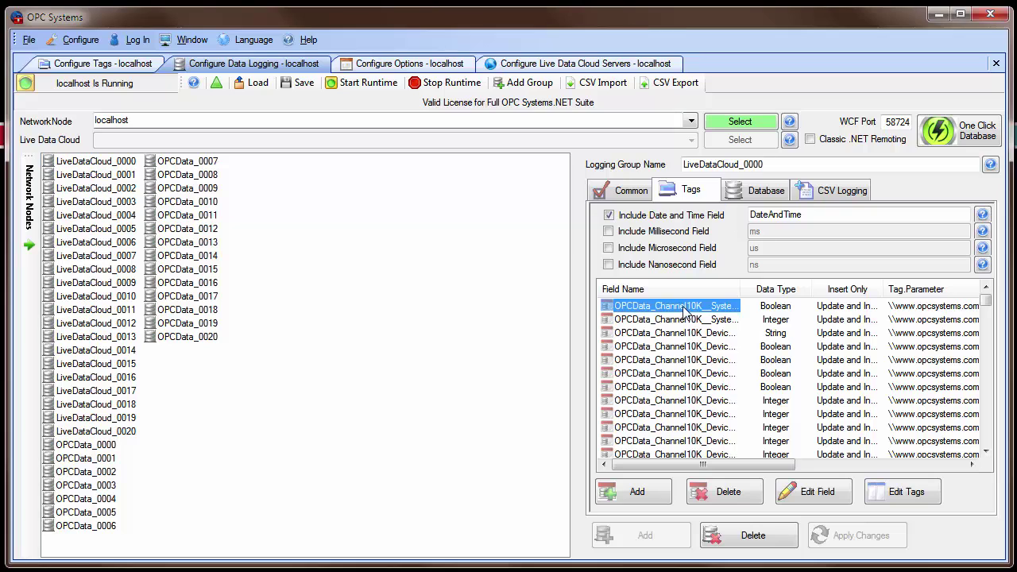
double_click(684, 311)
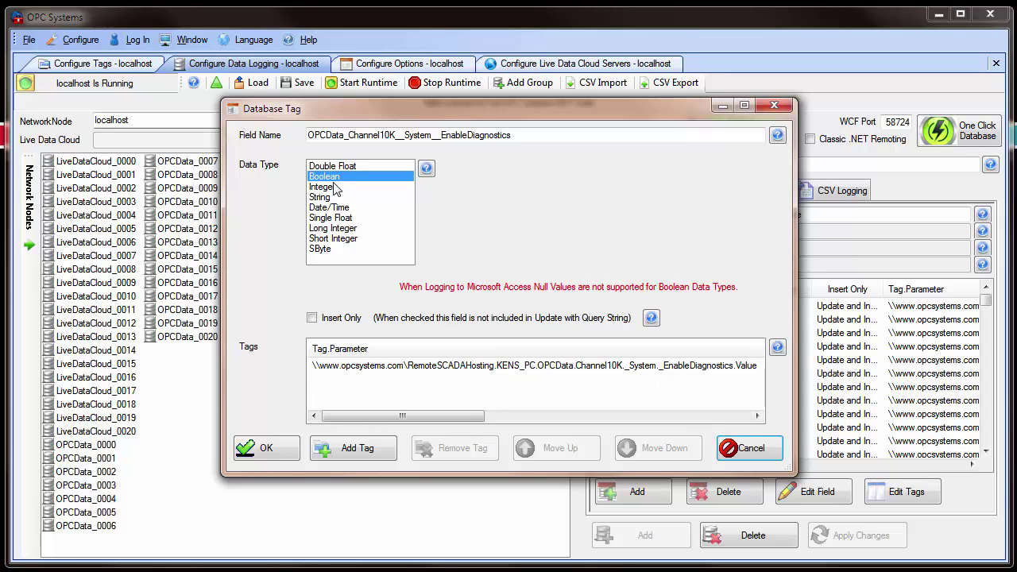
left_click(747, 450)
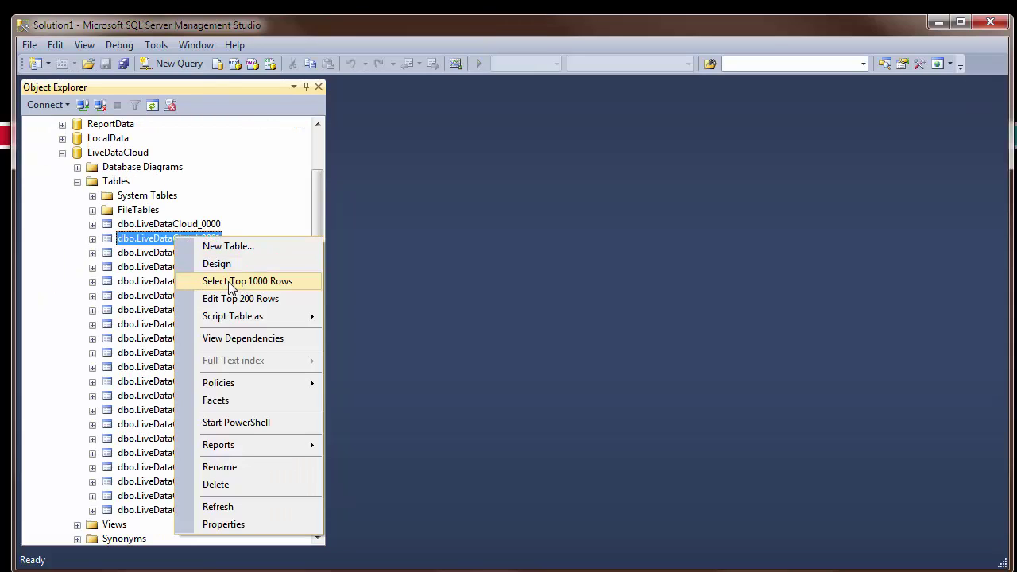
- Select the top 1000 rows of dbo.LiveDataCloud_0001 and compare Tag00494 values 2827, 2828 and timestamps
left_click(228, 282)
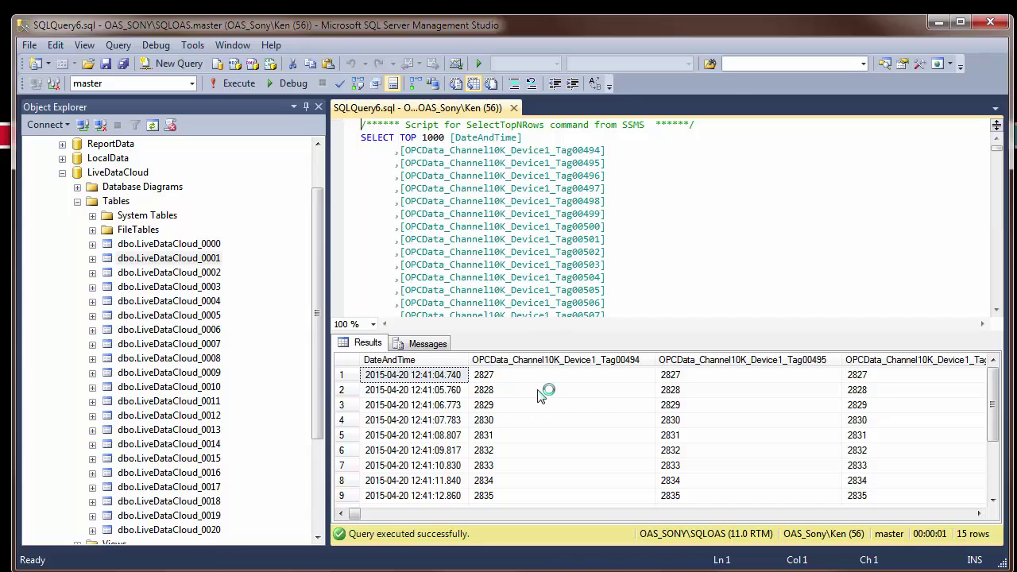
left_click(528, 377)
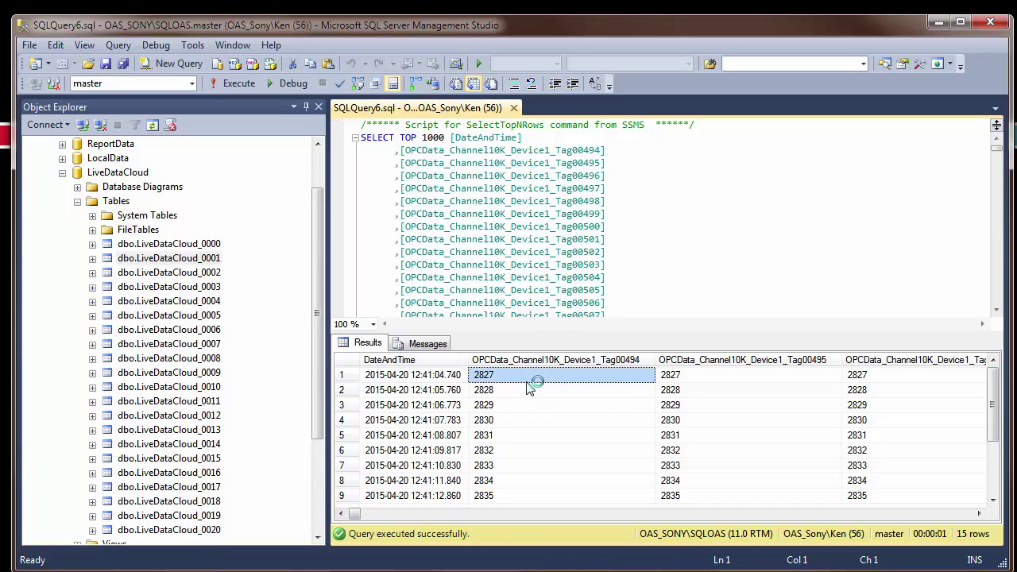
left_click(524, 393)
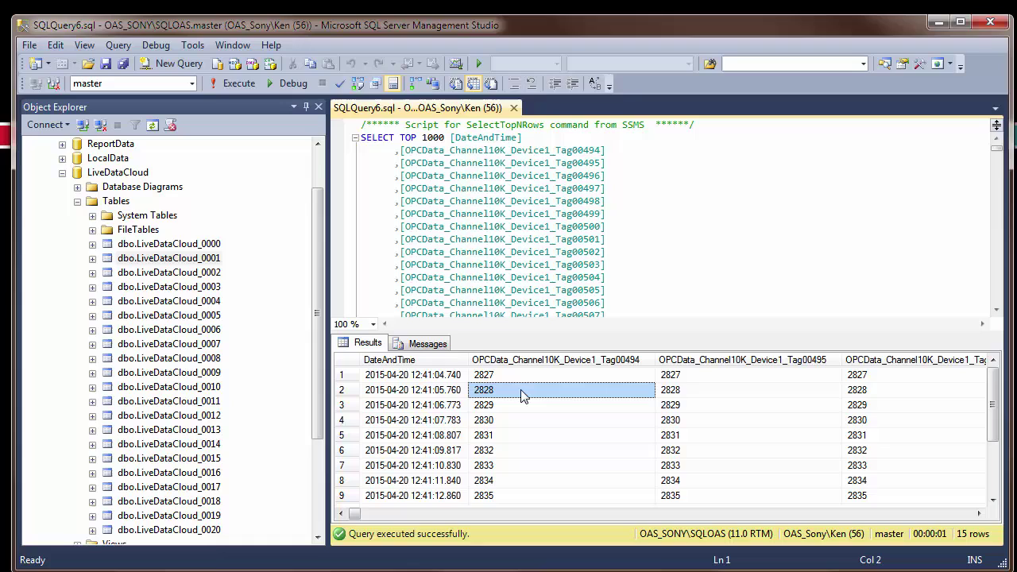
left_click(682, 375)
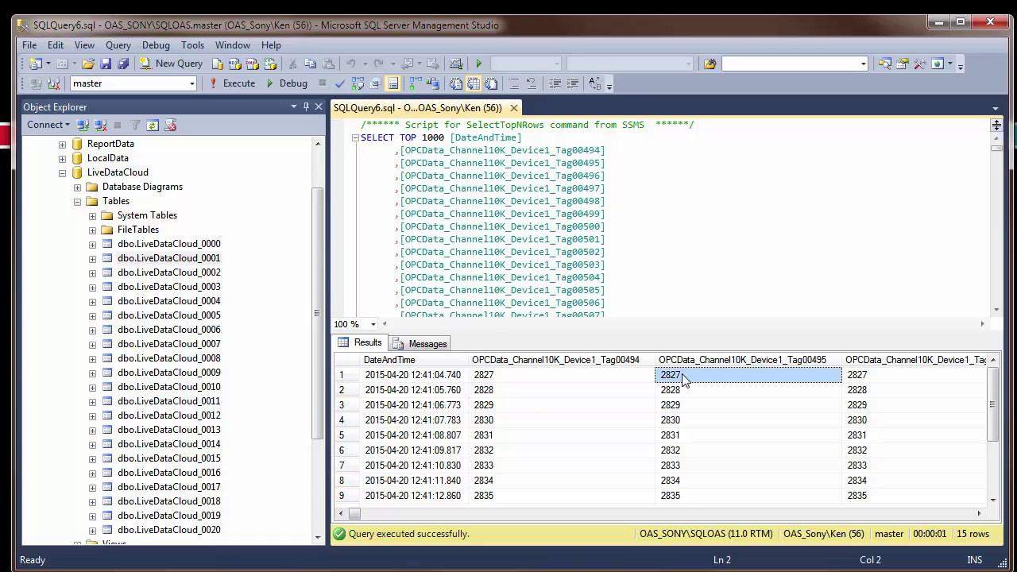
left_click(624, 376)
left_click(591, 395)
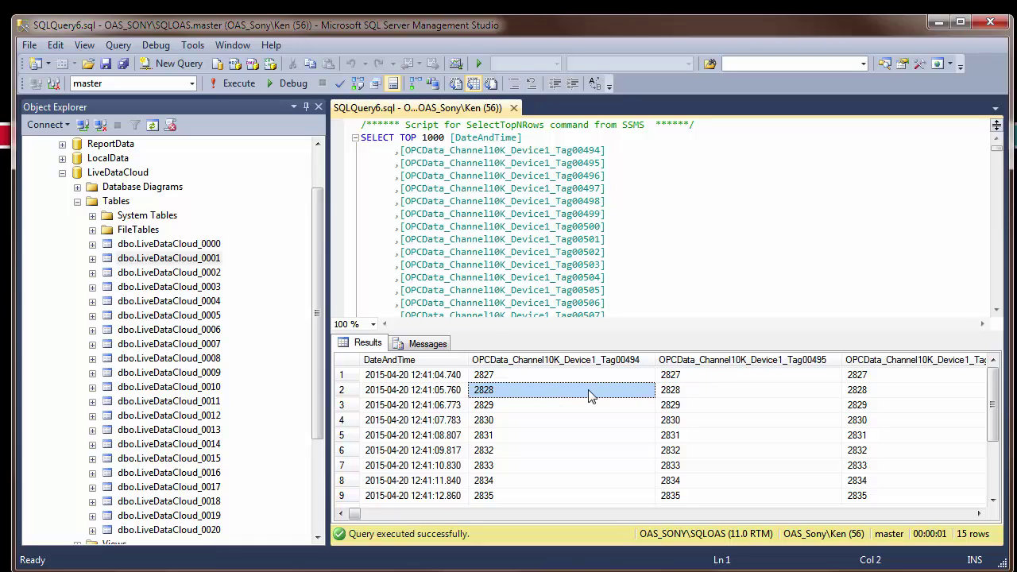
left_click(584, 378)
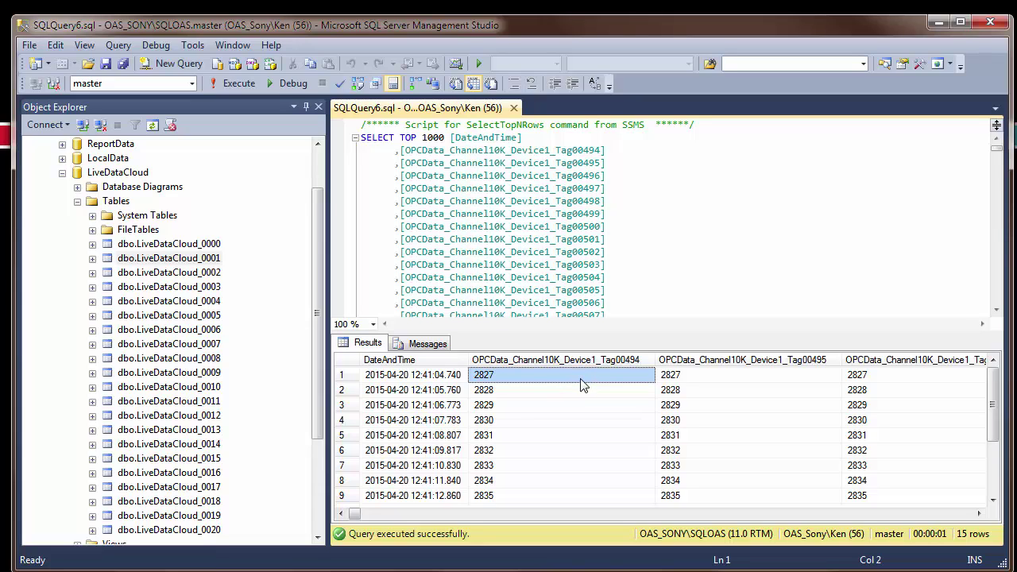
left_click(442, 392)
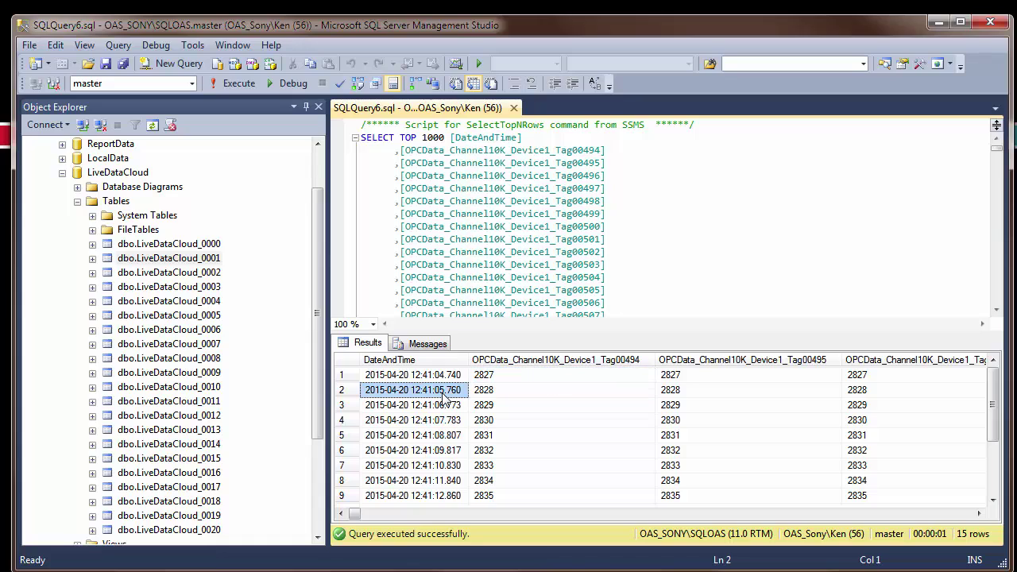